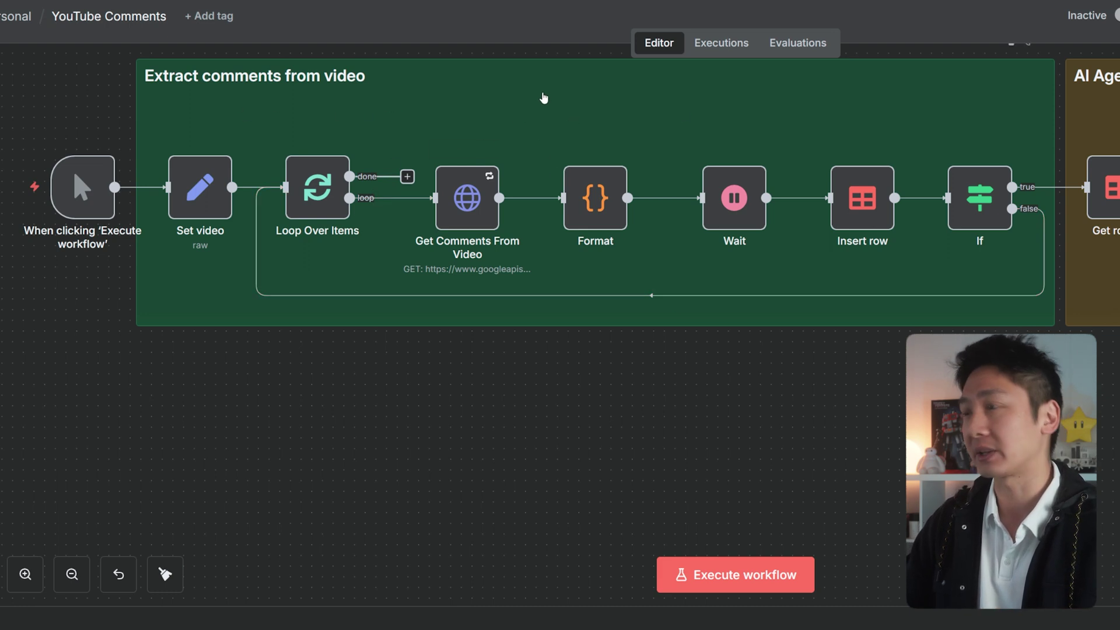
# Open the Set video node, and in YouTube Studio highlight the video ID at the end of the video link.
pyautogui.hscroll(15, 267, 445)
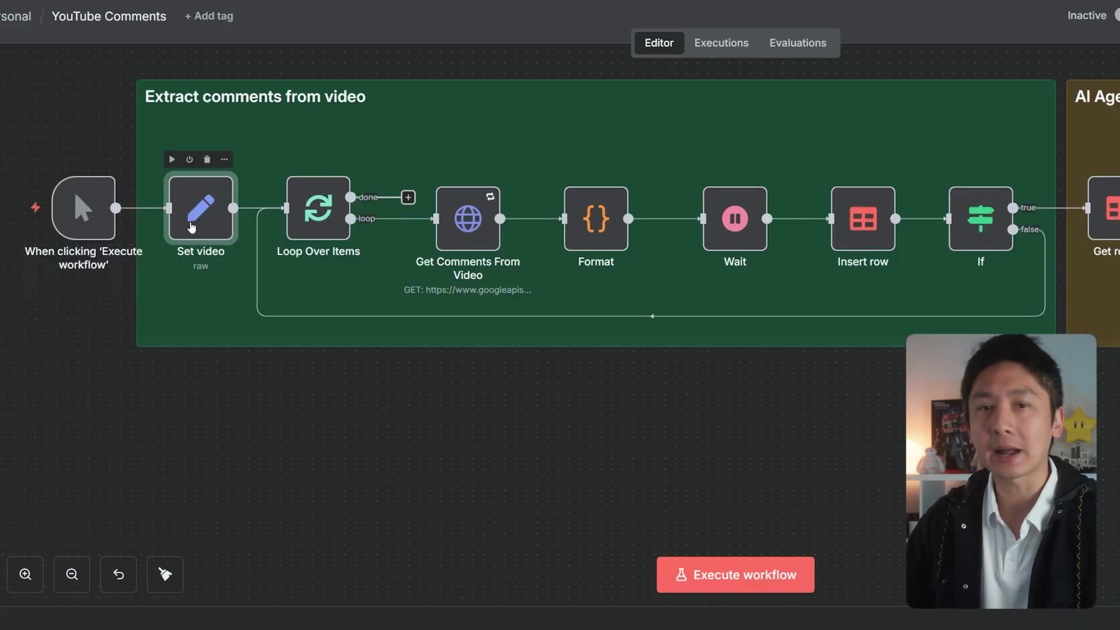
pyautogui.doubleClick(191, 227)
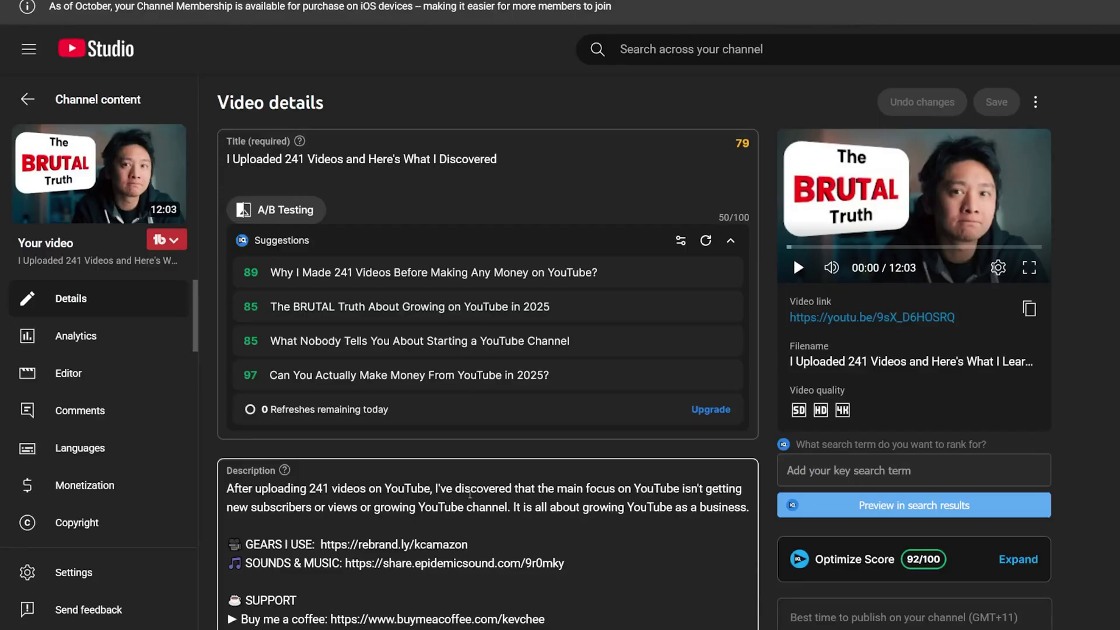
pyautogui.moveTo(981, 319); pyautogui.dragTo(876, 318)
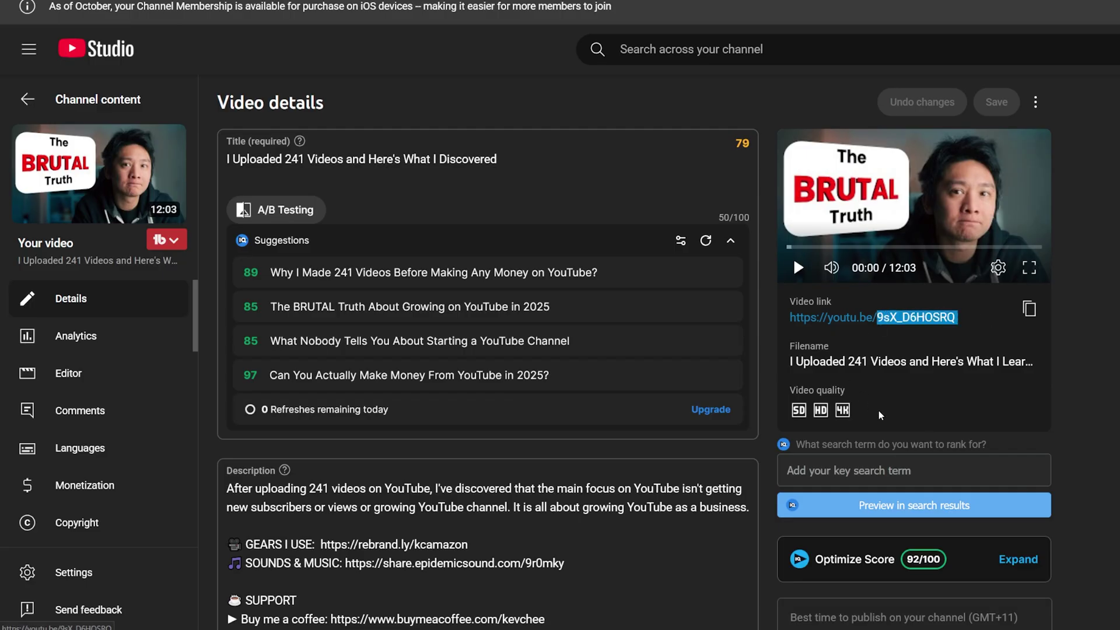
pyautogui.click(938, 357)
pyautogui.moveTo(961, 319); pyautogui.dragTo(923, 319)
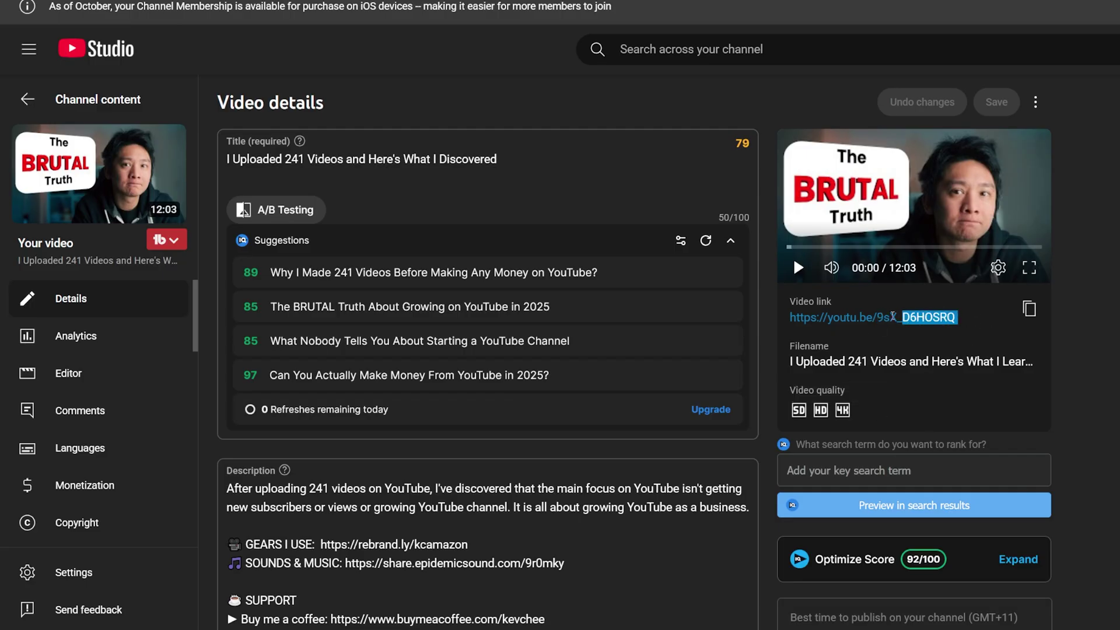
pyautogui.moveTo(923, 318); pyautogui.dragTo(879, 318)
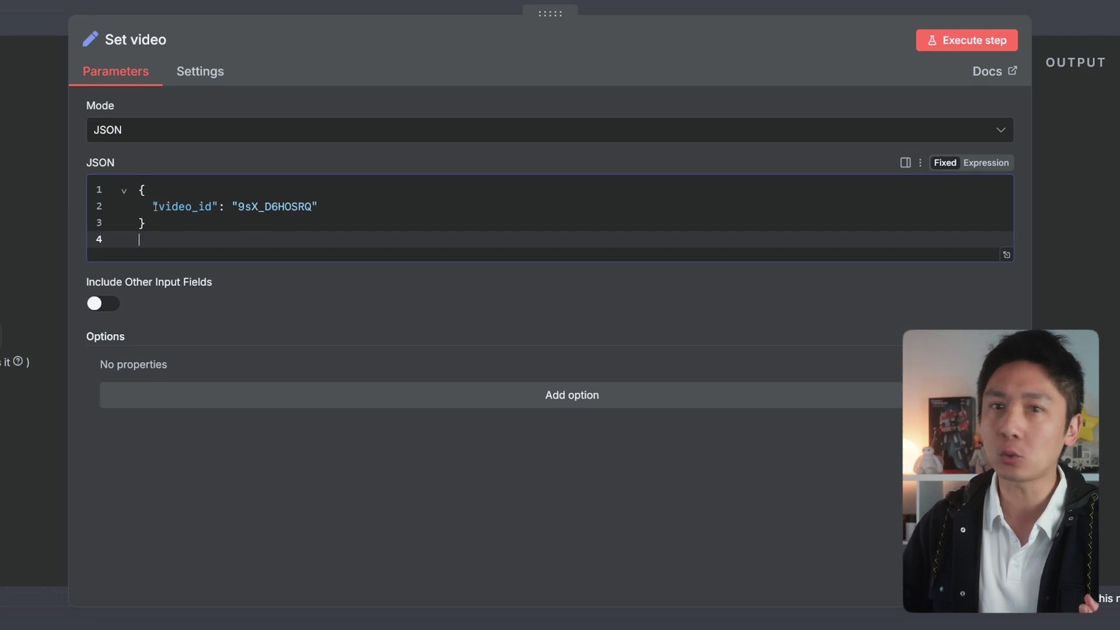
# Review the video_id entry in the Set video node's JSON and close the node.
pyautogui.moveTo(155, 206); pyautogui.dragTo(400, 207)
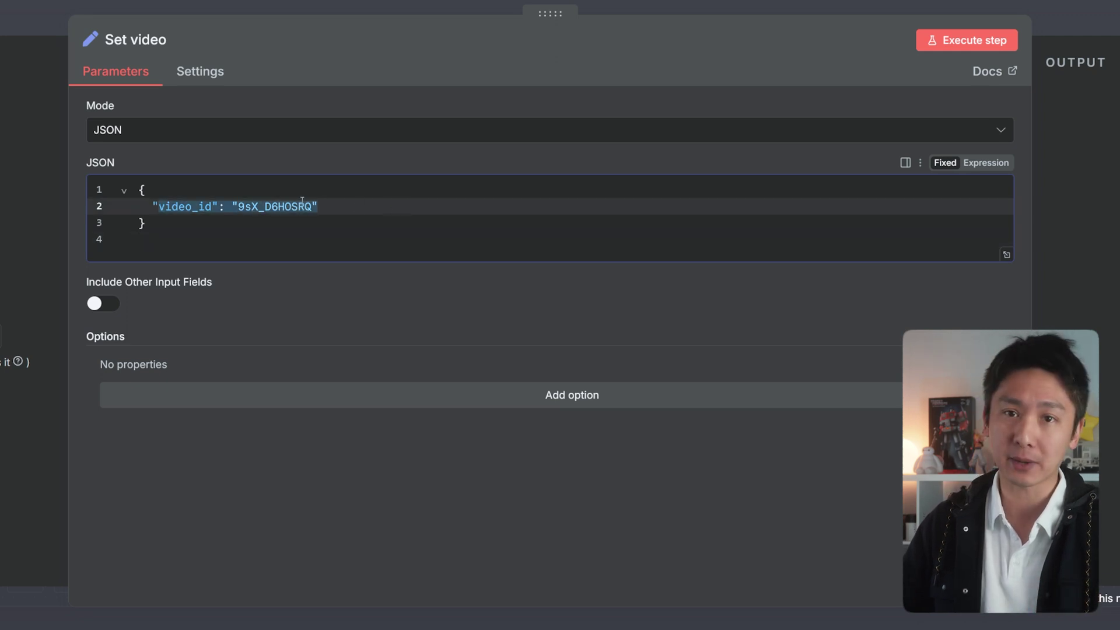
pyautogui.click(281, 202)
pyautogui.press('Escape')
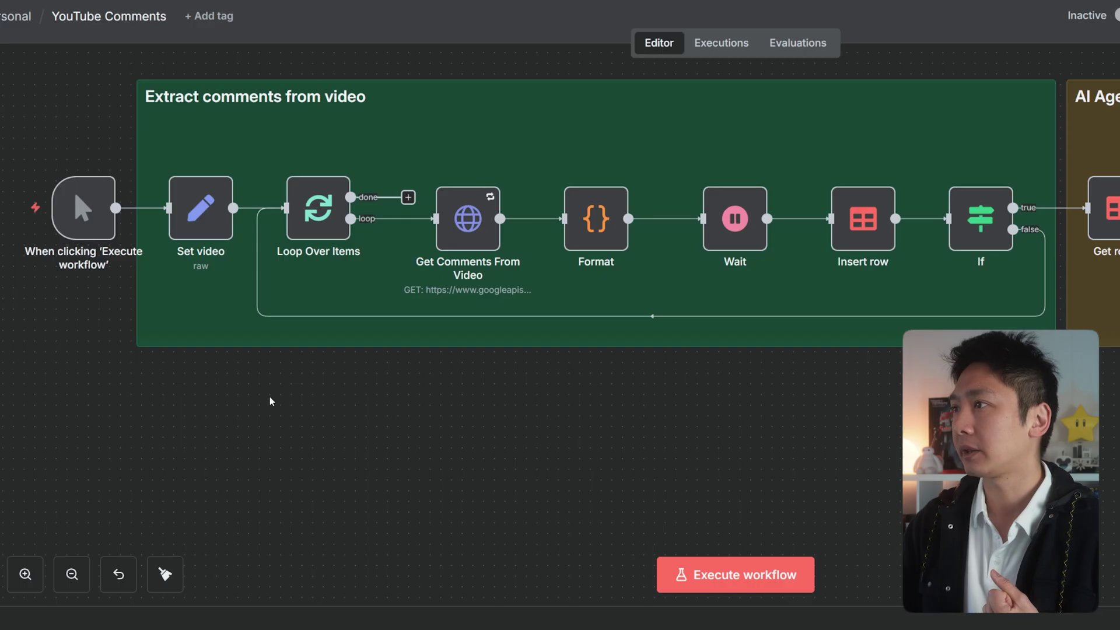
# Review the request parameters of the Get Comments From Video node and highlight the Format, Wait, Insert row and If nodes on the canvas.
pyautogui.moveTo(240, 425); pyautogui.dragTo(988, 115)
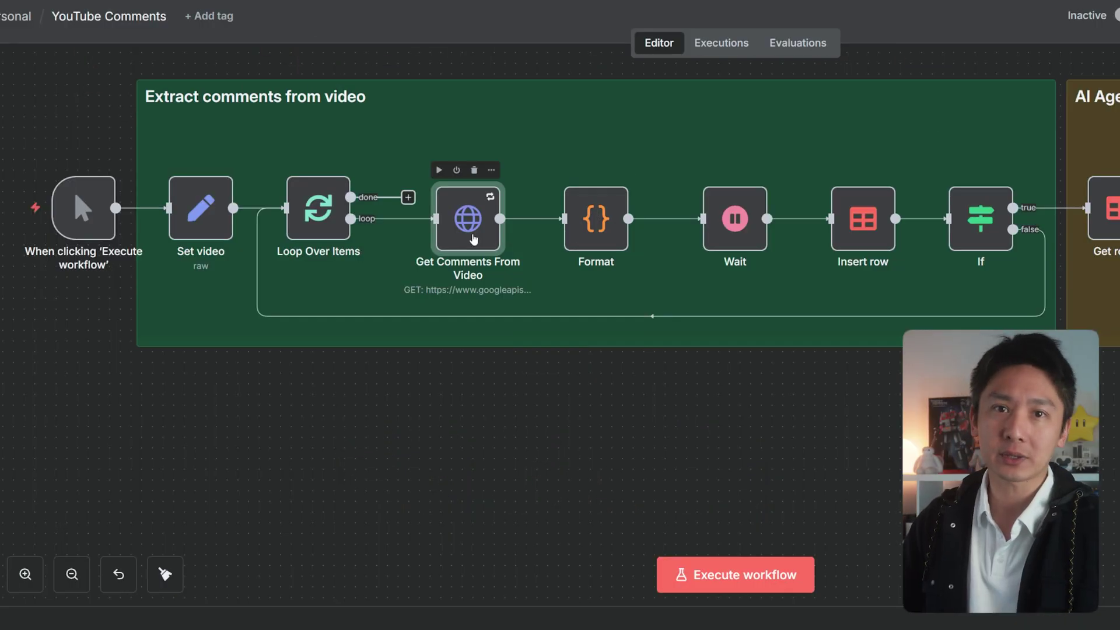
pyautogui.doubleClick(472, 235)
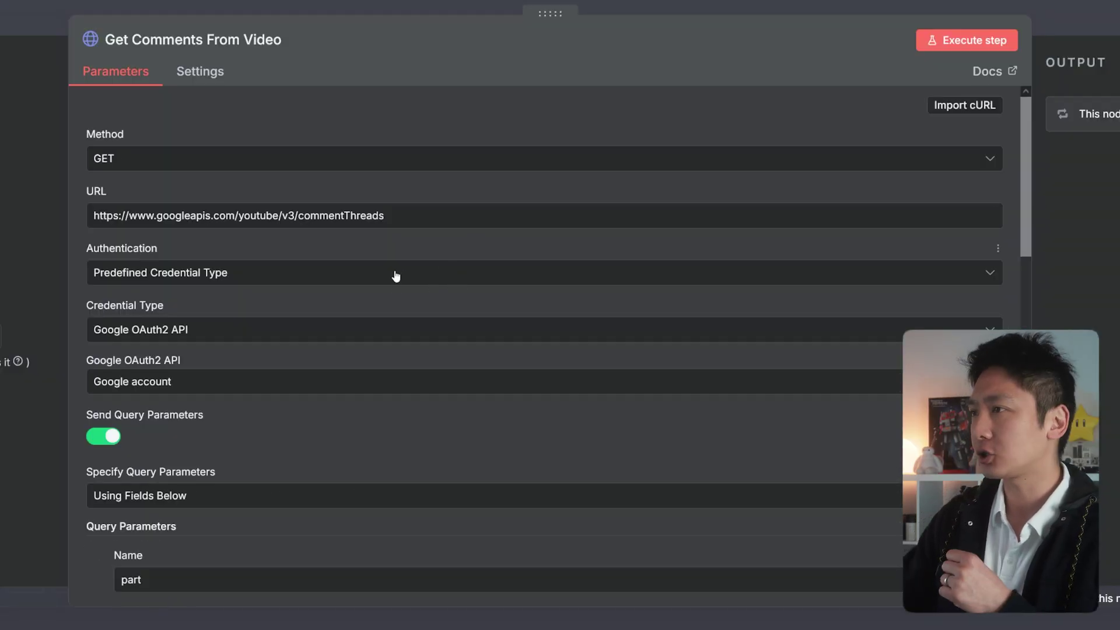
pyautogui.scroll(-3, 408, 291)
pyautogui.scroll(-3, 415, 300)
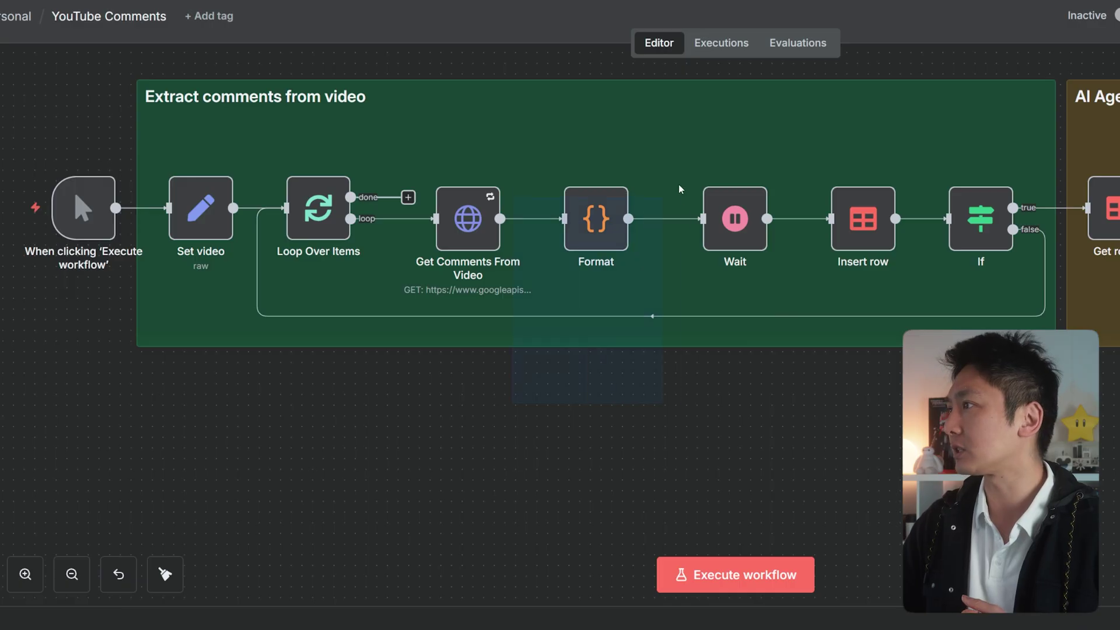
pyautogui.moveTo(679, 188); pyautogui.dragTo(1045, 124)
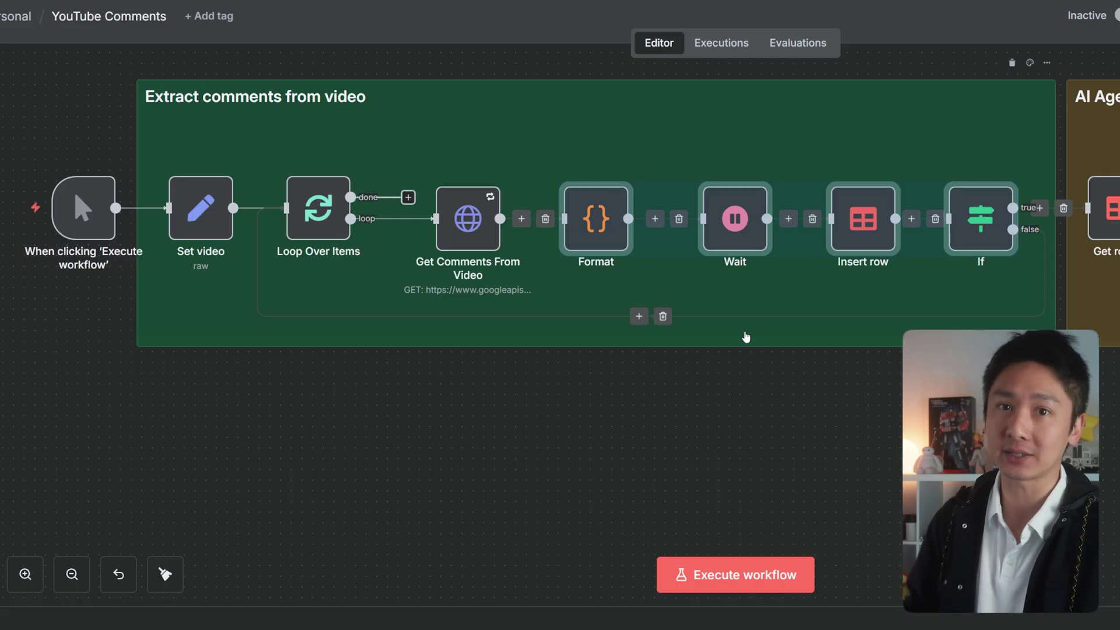
pyautogui.click(745, 336)
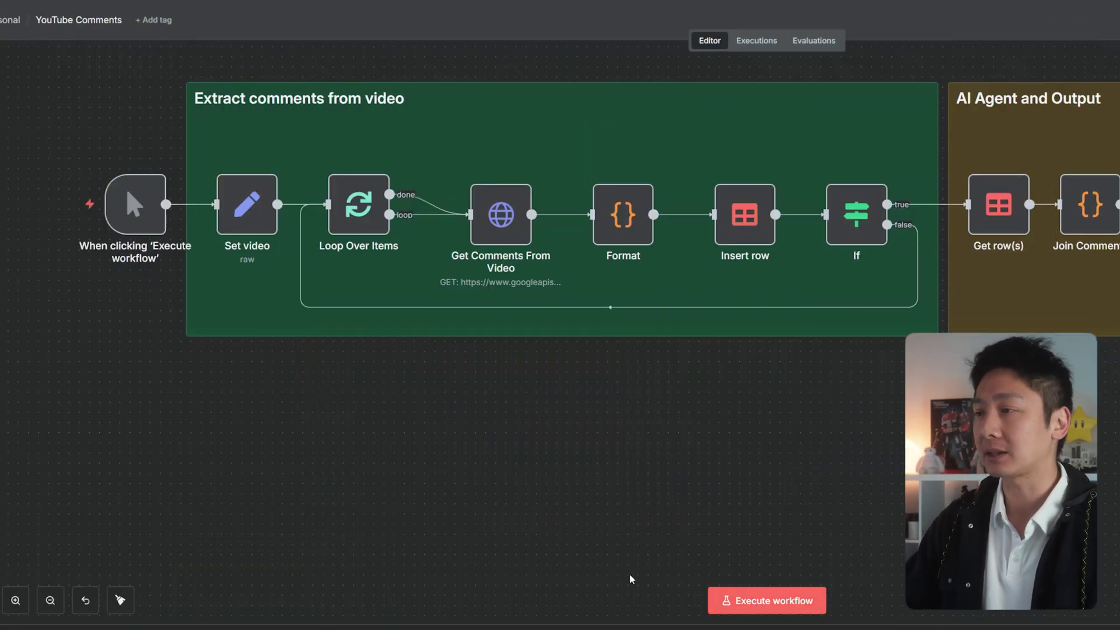
# Execute the YouTube Comments workflow and check the Queries per day quota in the YouTube API service details.
pyautogui.click(752, 600)
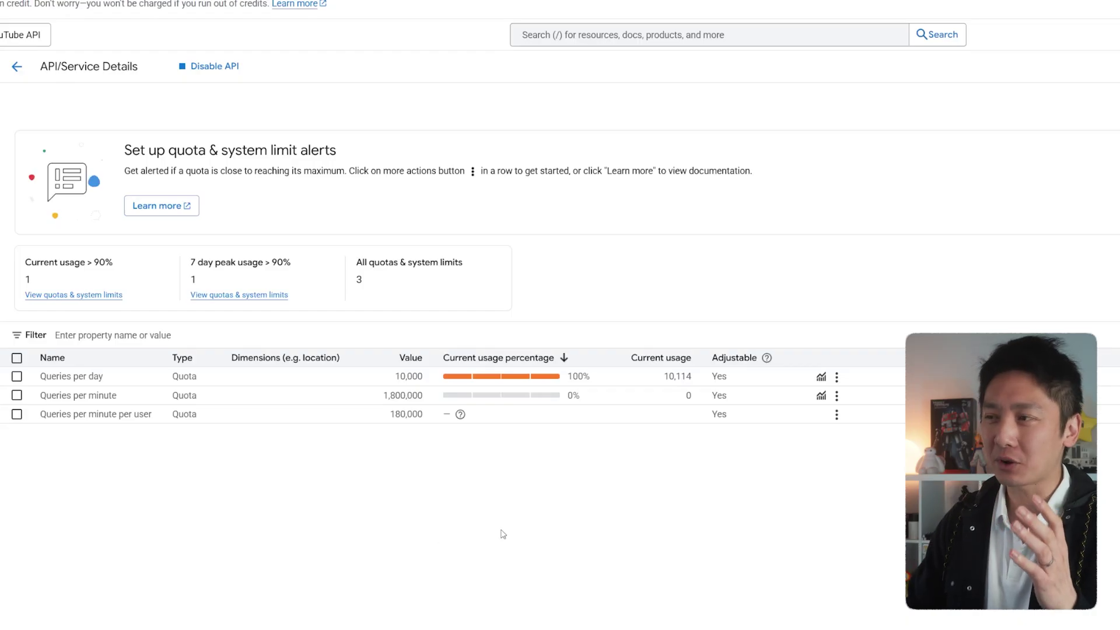
pyautogui.moveTo(39, 376); pyautogui.dragTo(872, 380)
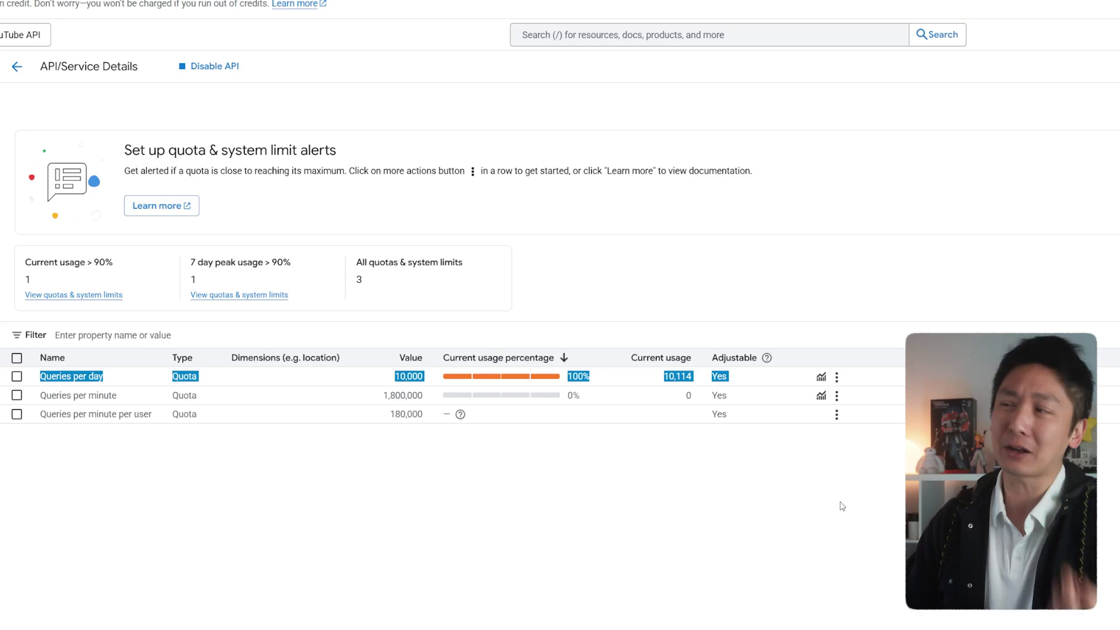
pyautogui.click(19, 377)
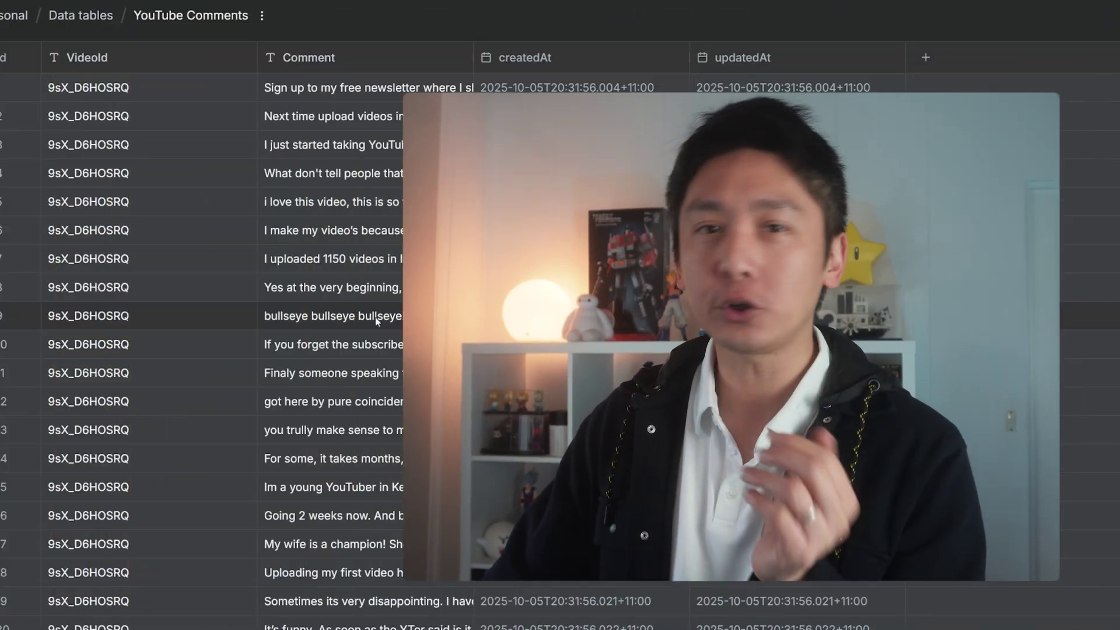
# Browse the extracted comments across the pages of the YouTube Comments data table.
pyautogui.scroll(-15, 678, 283)
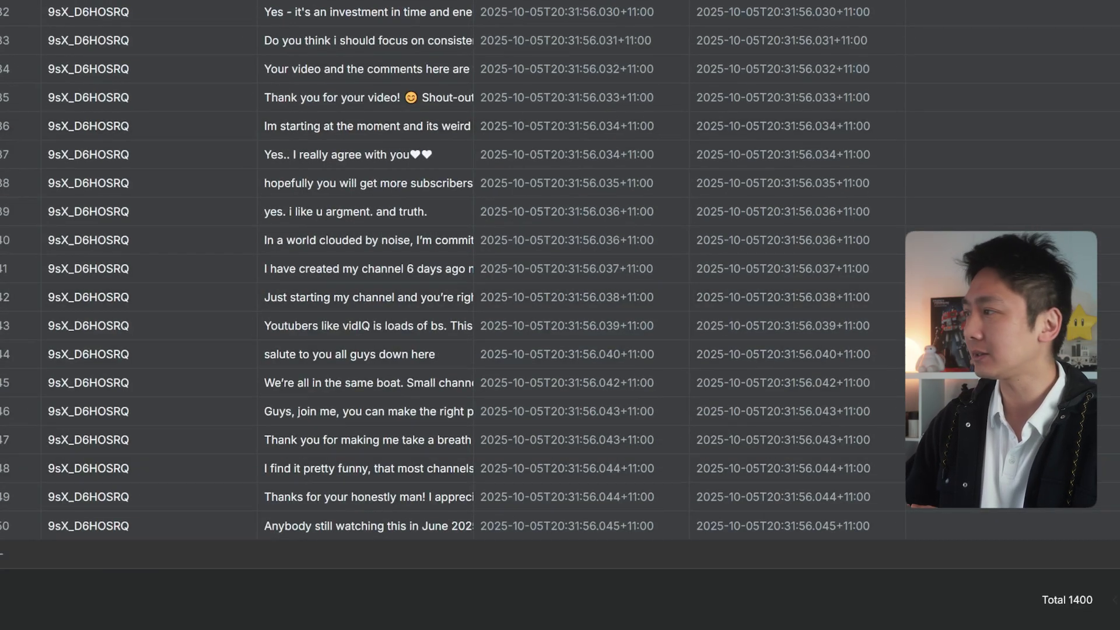
pyautogui.click(1119, 600)
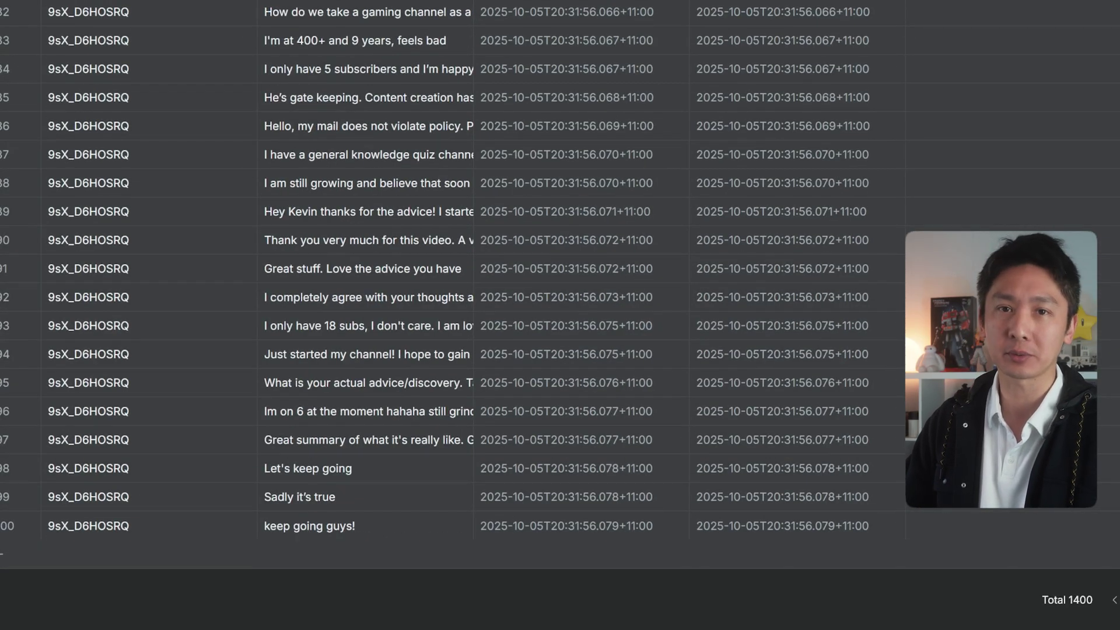
pyautogui.click(1118, 599)
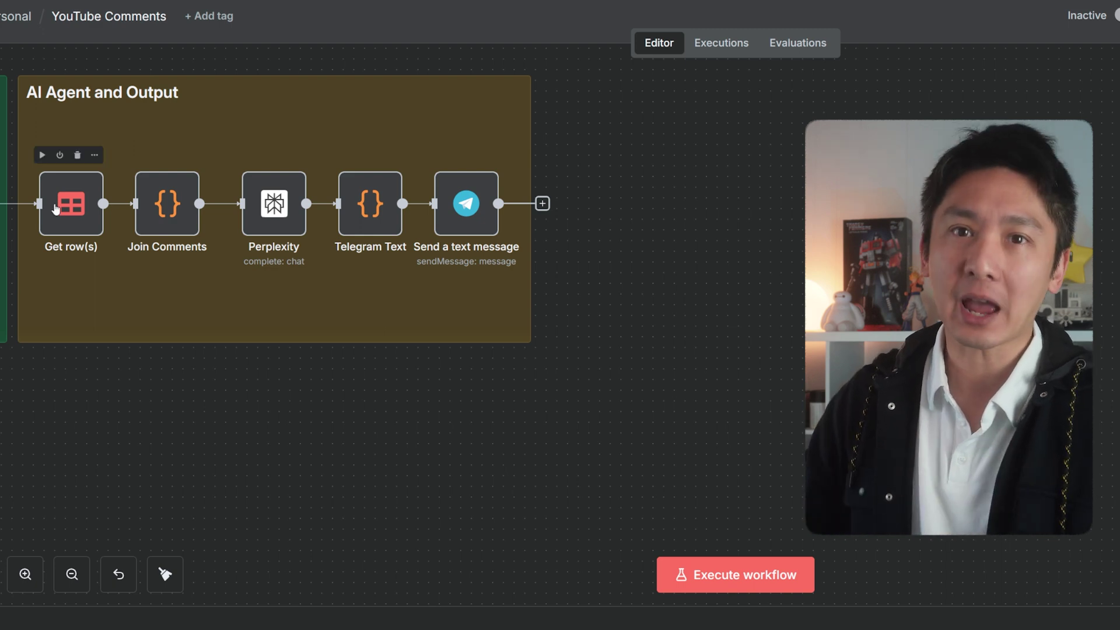
# Open the Perplexity node in the AI Agent and Output section, check its model setting and enlarge the system message's text box.
pyautogui.click(53, 205)
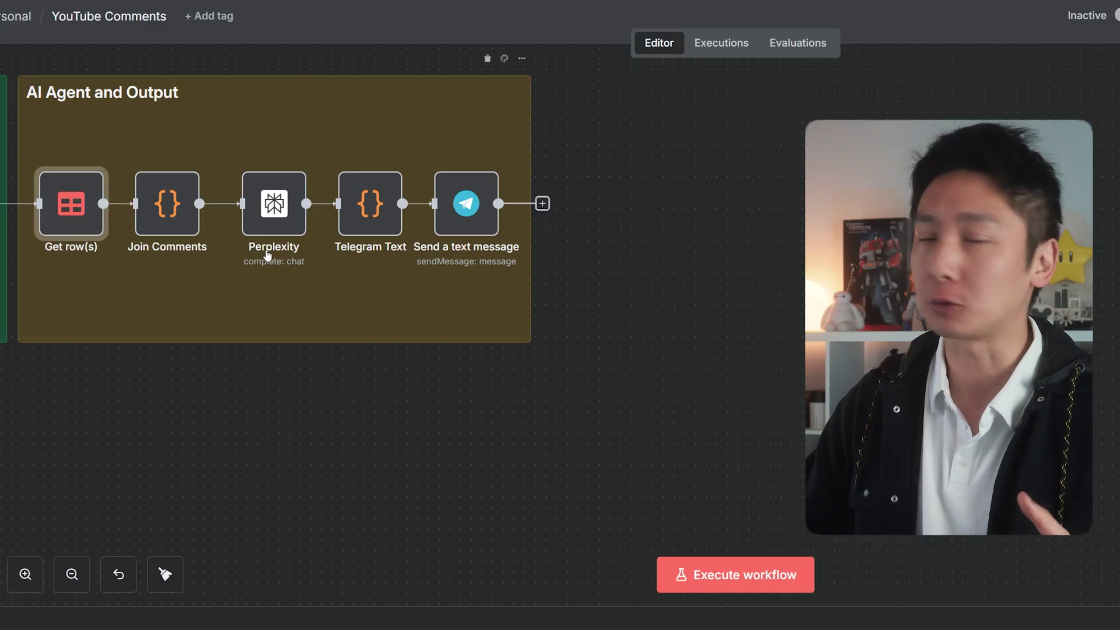
pyautogui.click(272, 216)
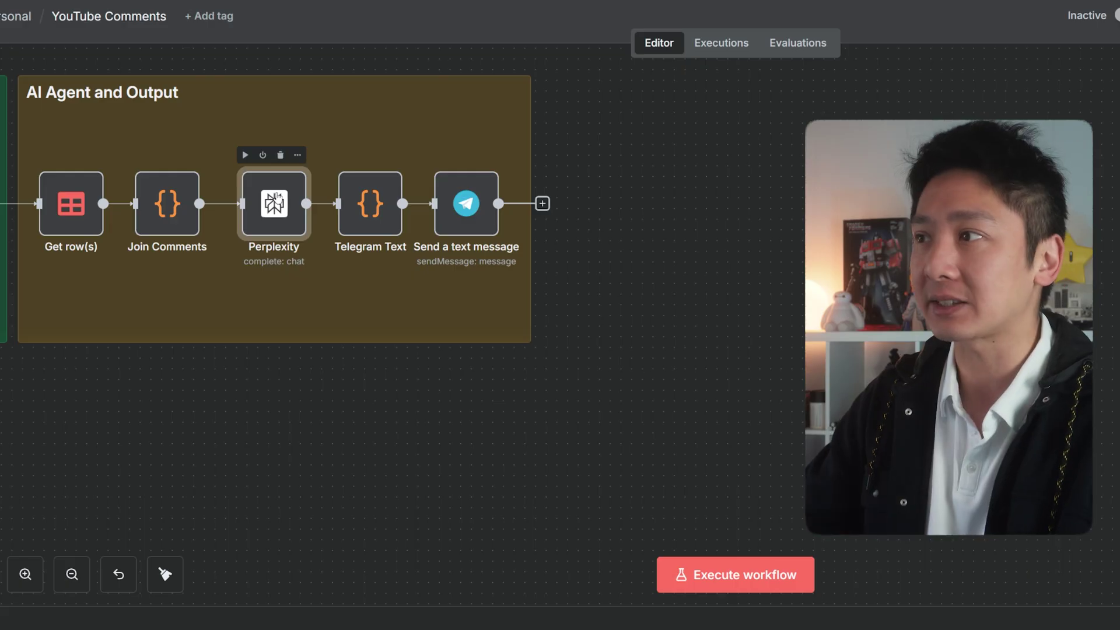
pyautogui.doubleClick(280, 195)
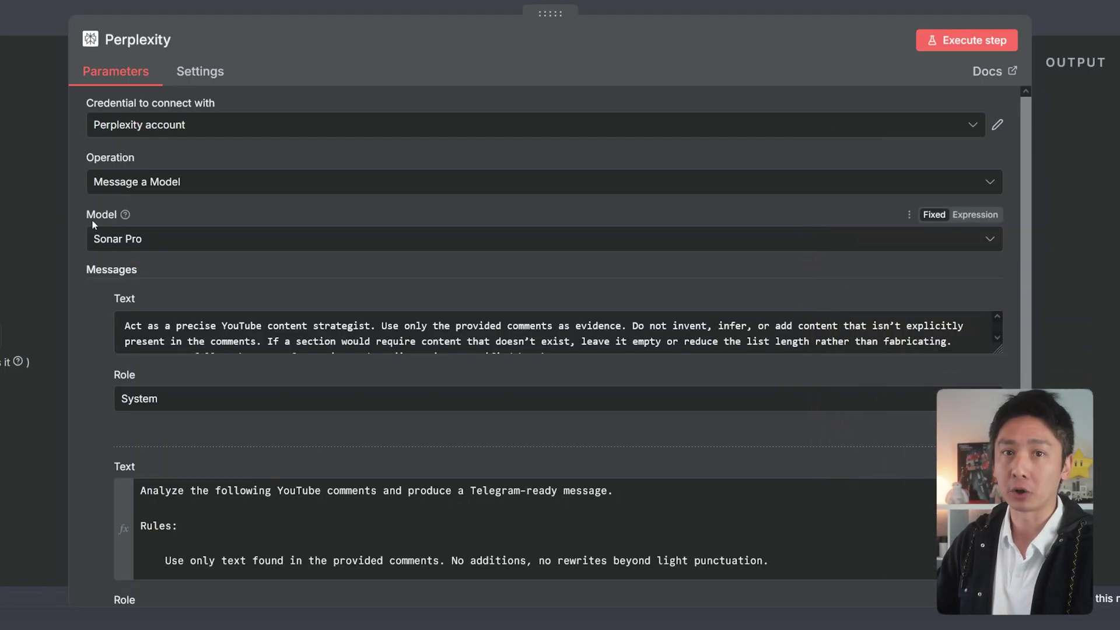
pyautogui.click(189, 251)
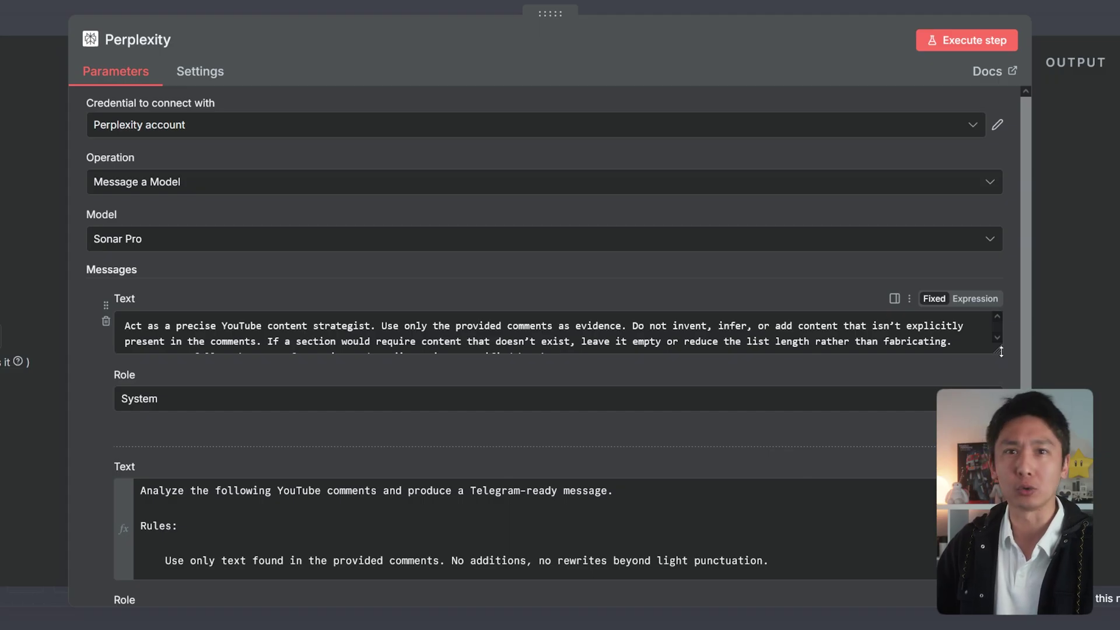
pyautogui.moveTo(1001, 352); pyautogui.dragTo(996, 384)
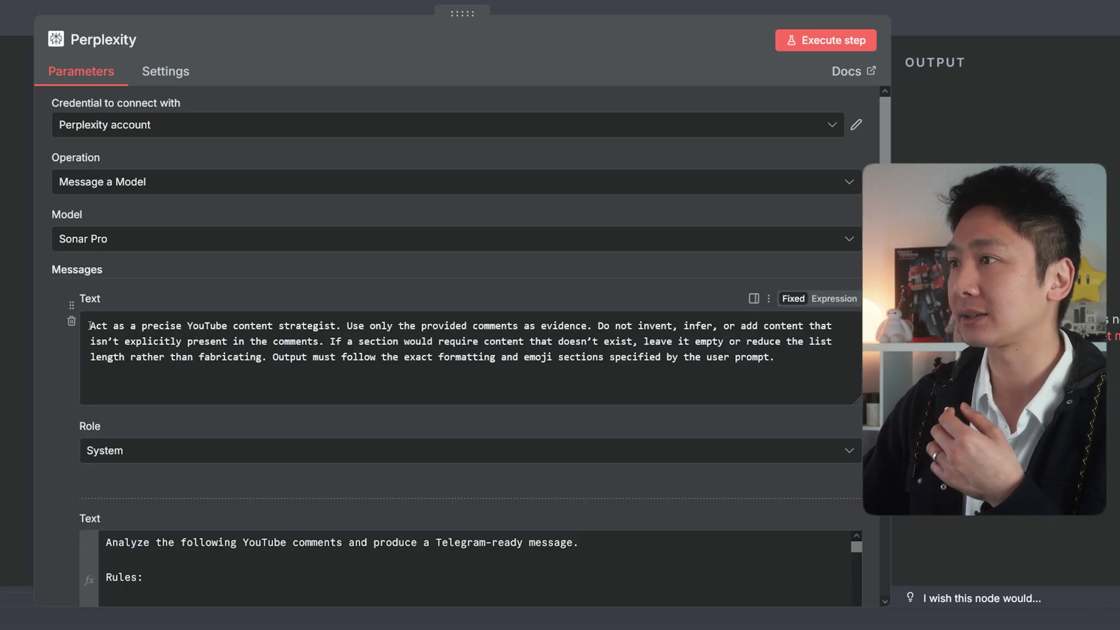
# Examine the opening sentences of the Perplexity system message about acting as a YouTube content strategist and using only the provided comments.
pyautogui.moveTo(91, 326); pyautogui.dragTo(580, 325)
pyautogui.click(657, 324)
pyautogui.moveTo(774, 326); pyautogui.dragTo(781, 326)
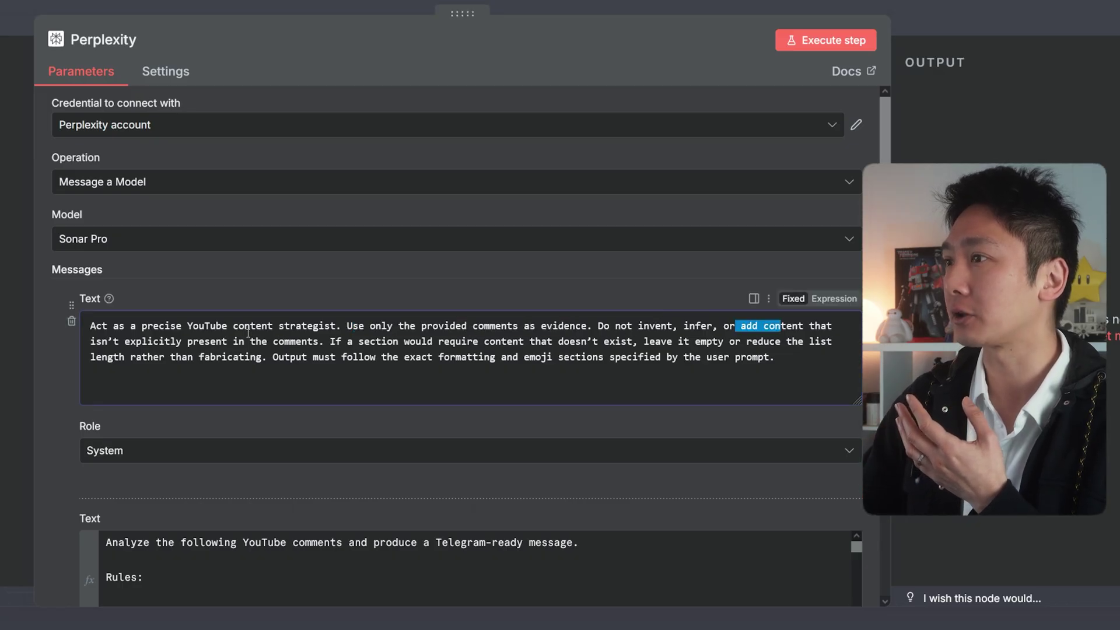
pyautogui.moveTo(97, 341); pyautogui.dragTo(284, 343)
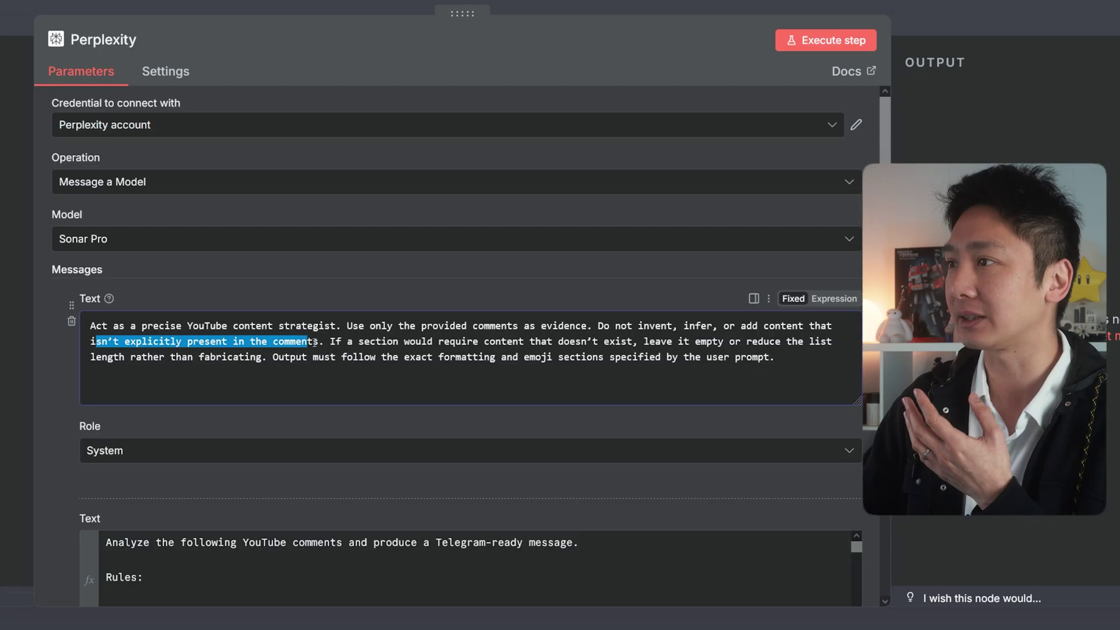
pyautogui.moveTo(325, 342); pyautogui.dragTo(91, 326)
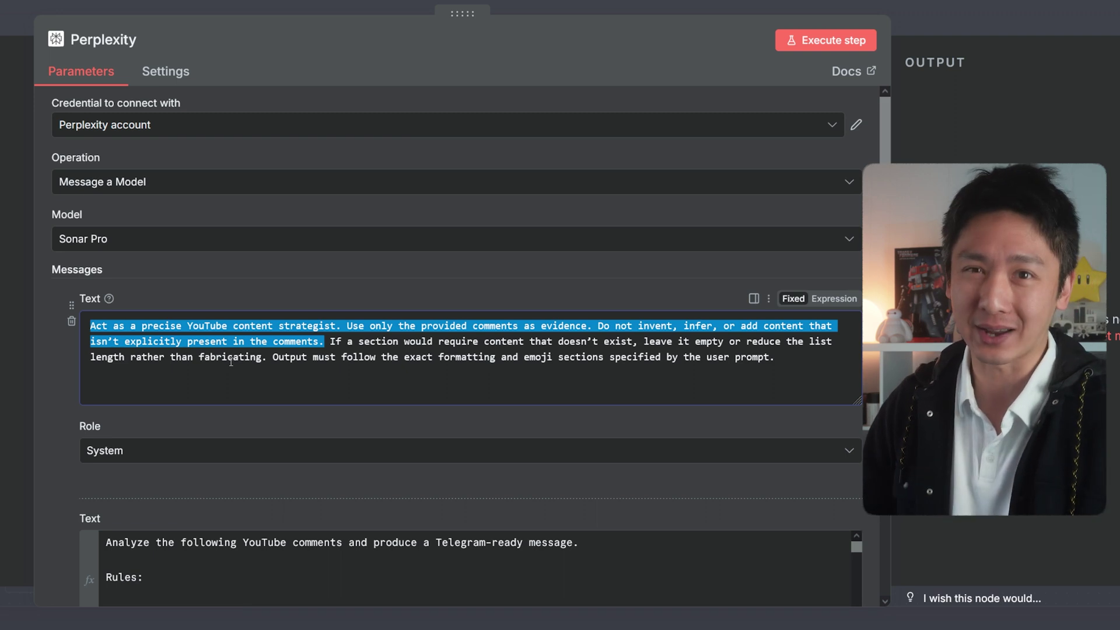
# Remove the space before "If a section" in the system message and read its remaining instructions.
pyautogui.click(326, 341)
pyautogui.press('BackSpace')
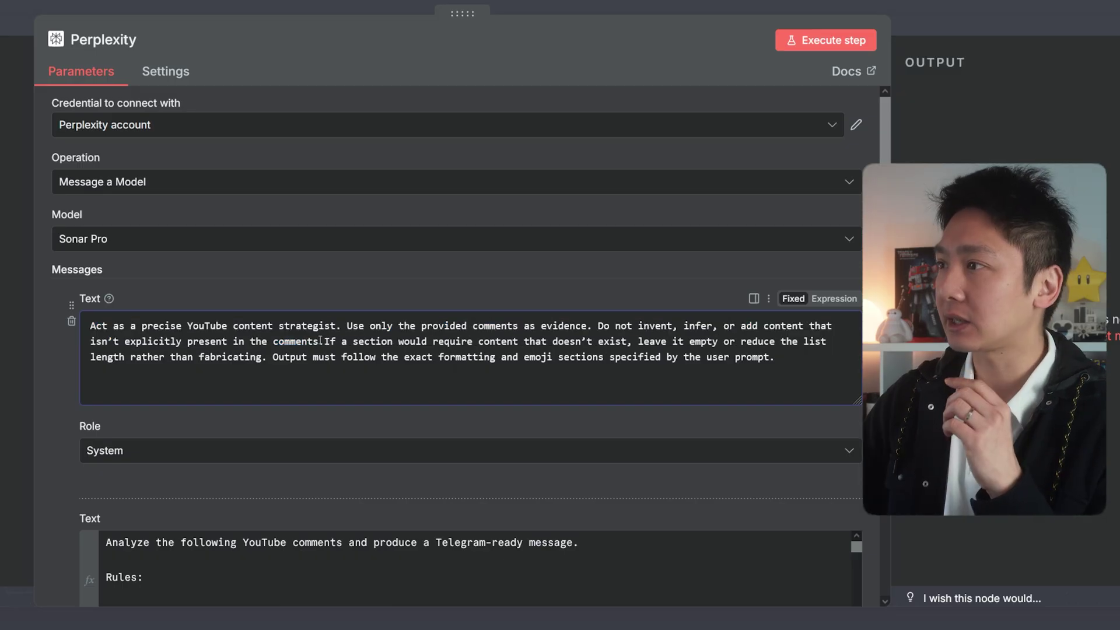
pyautogui.moveTo(326, 341); pyautogui.dragTo(810, 339)
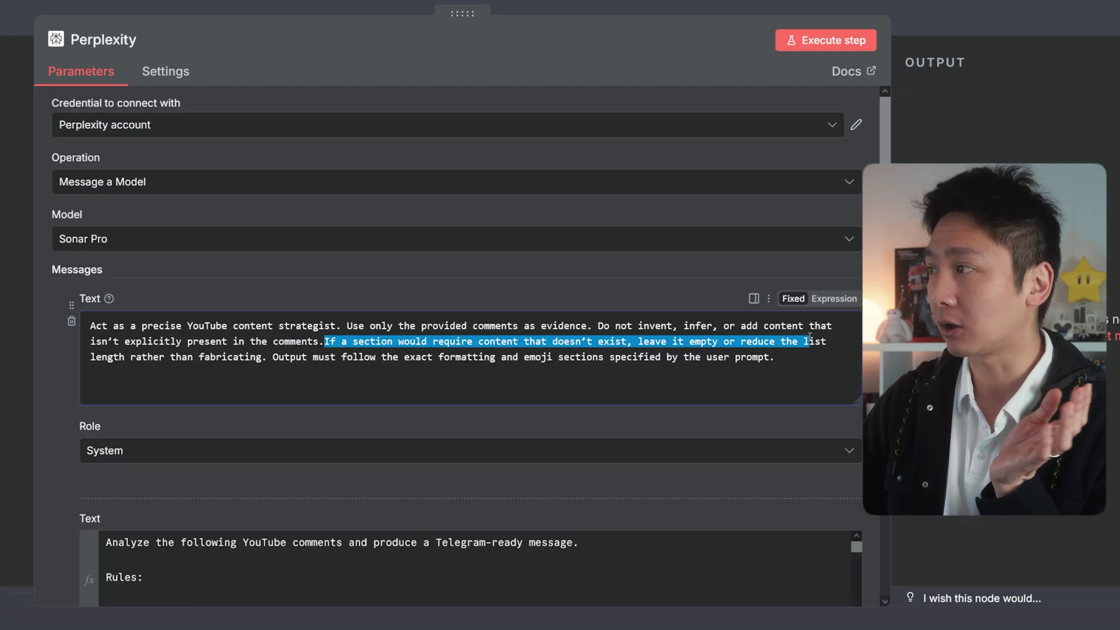
pyautogui.click(105, 359)
pyautogui.moveTo(92, 359); pyautogui.dragTo(261, 386)
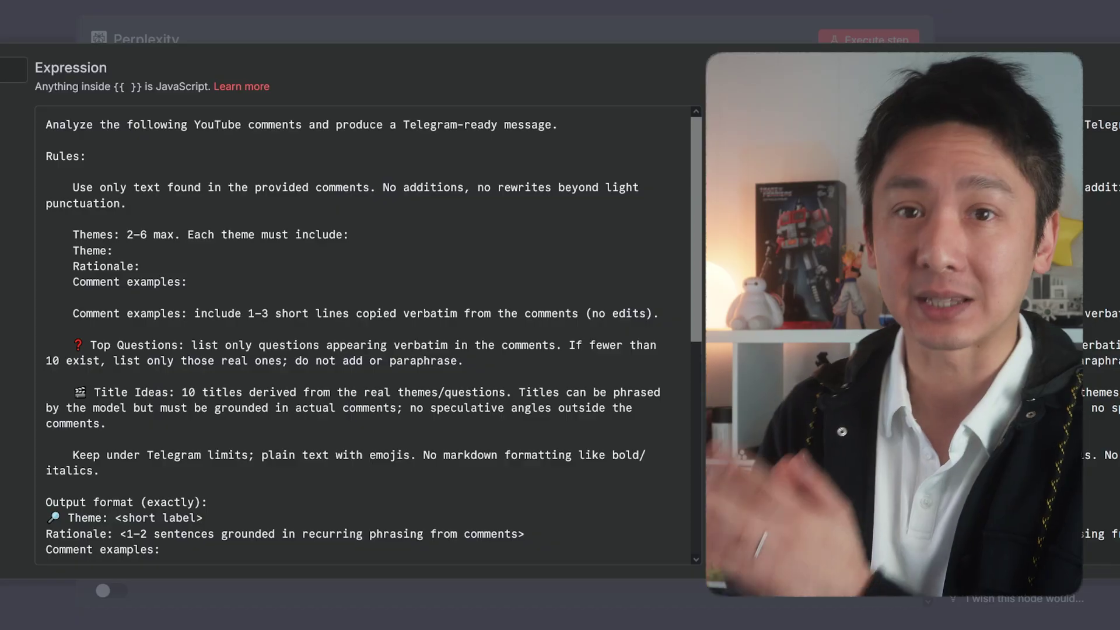
# Examine the user prompt expression's rules for themes, top questions and comment examples, plus its output format down to the joined comments variable.
pyautogui.moveTo(71, 234); pyautogui.dragTo(243, 288)
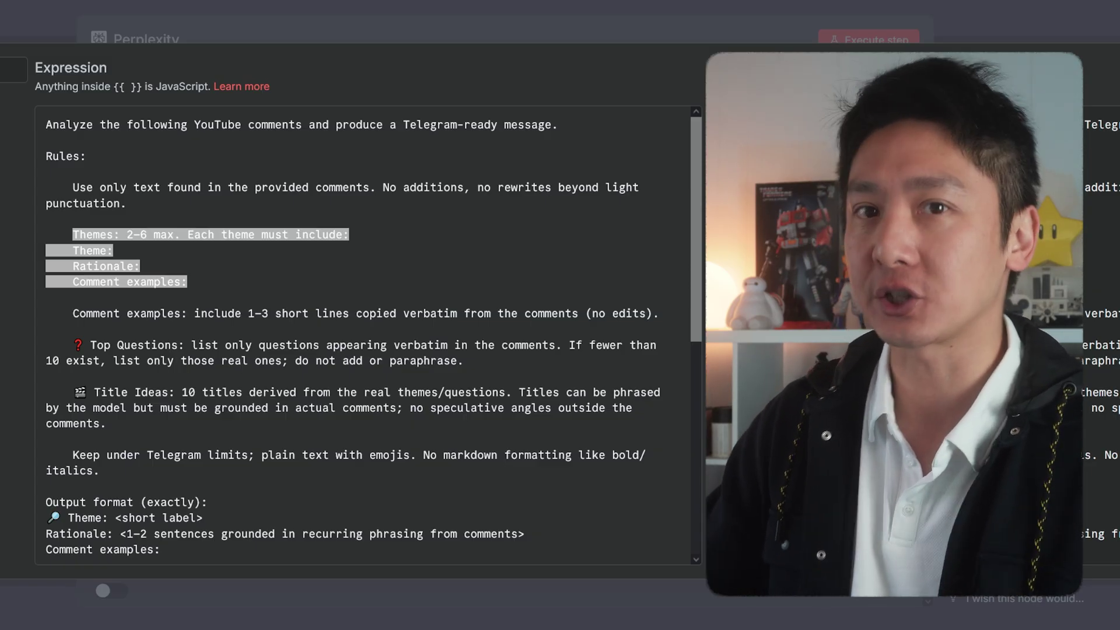
pyautogui.moveTo(463, 361); pyautogui.dragTo(72, 345)
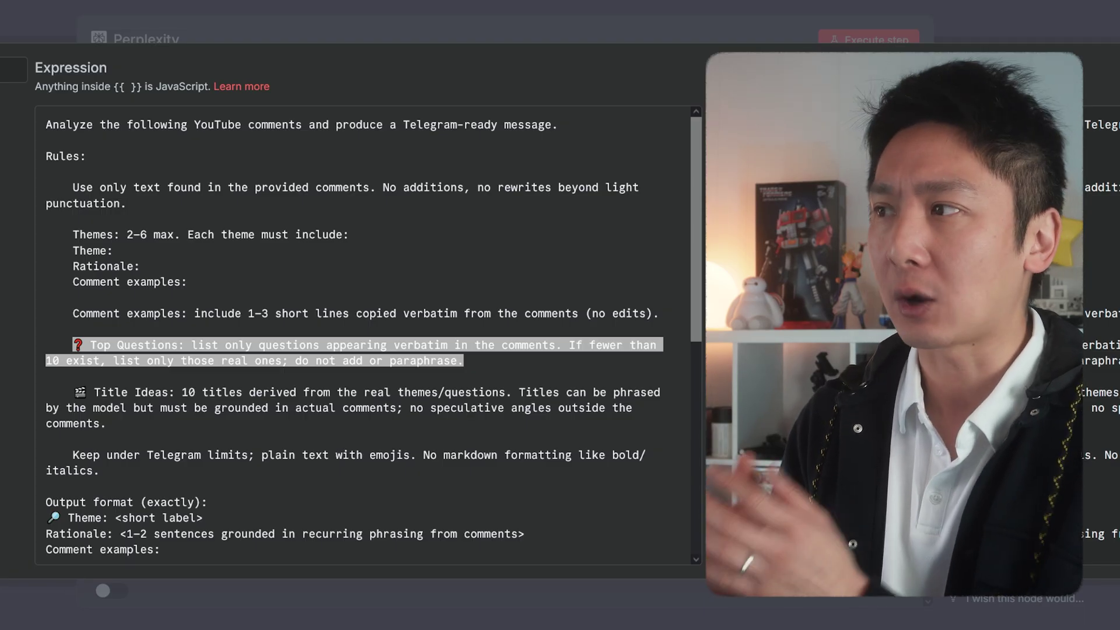
pyautogui.moveTo(67, 315); pyautogui.dragTo(111, 346)
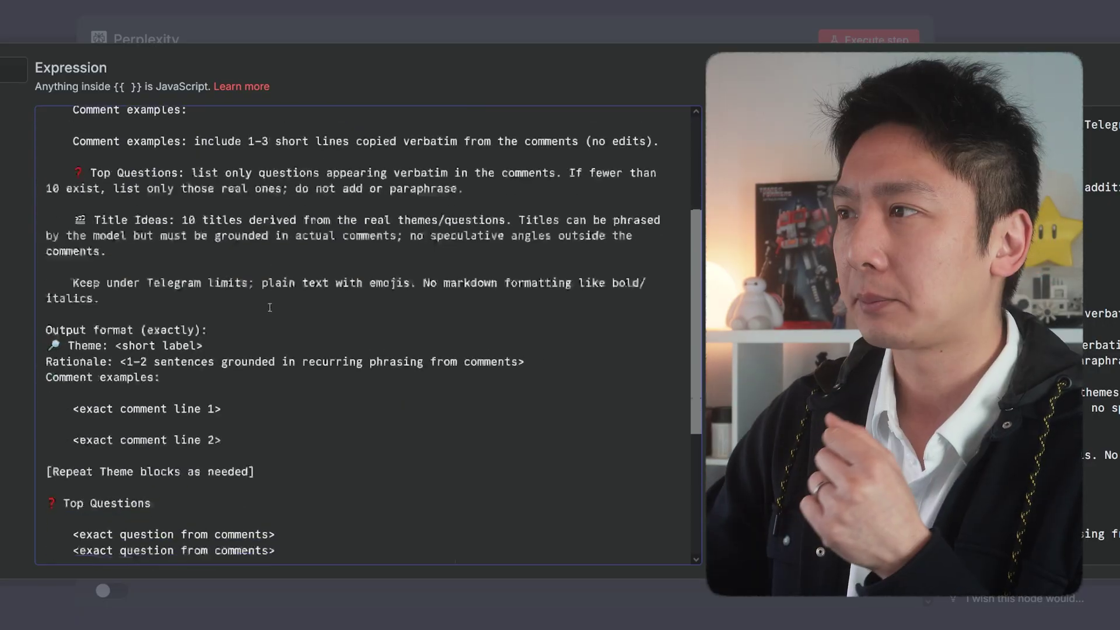
pyautogui.scroll(-2, 271, 306)
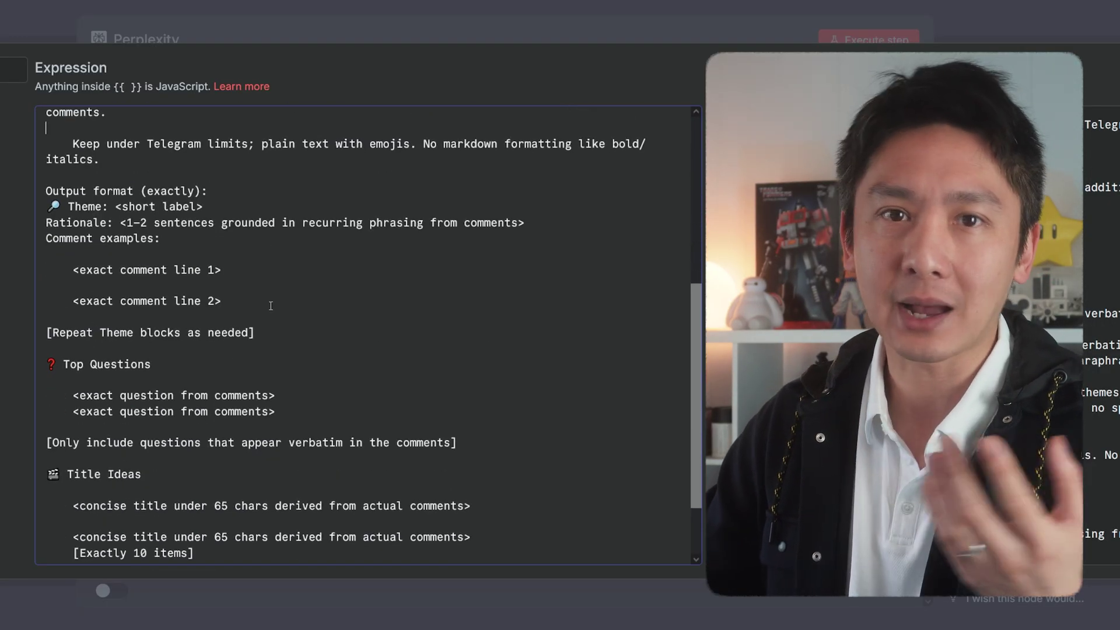
pyautogui.scroll(-2, 271, 306)
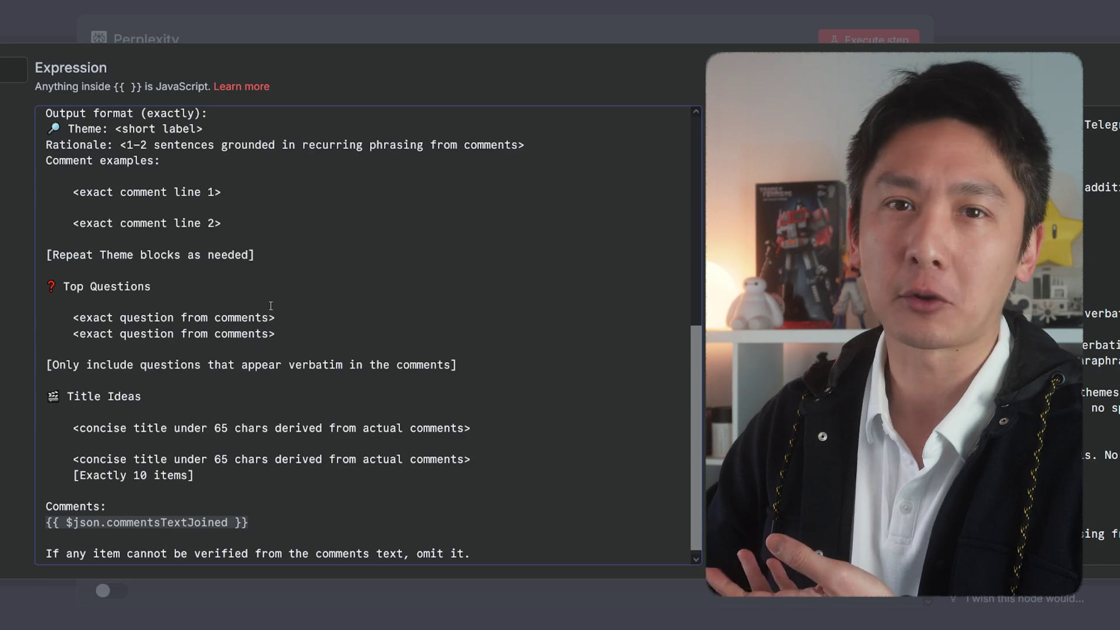
pyautogui.scroll(-1, 271, 305)
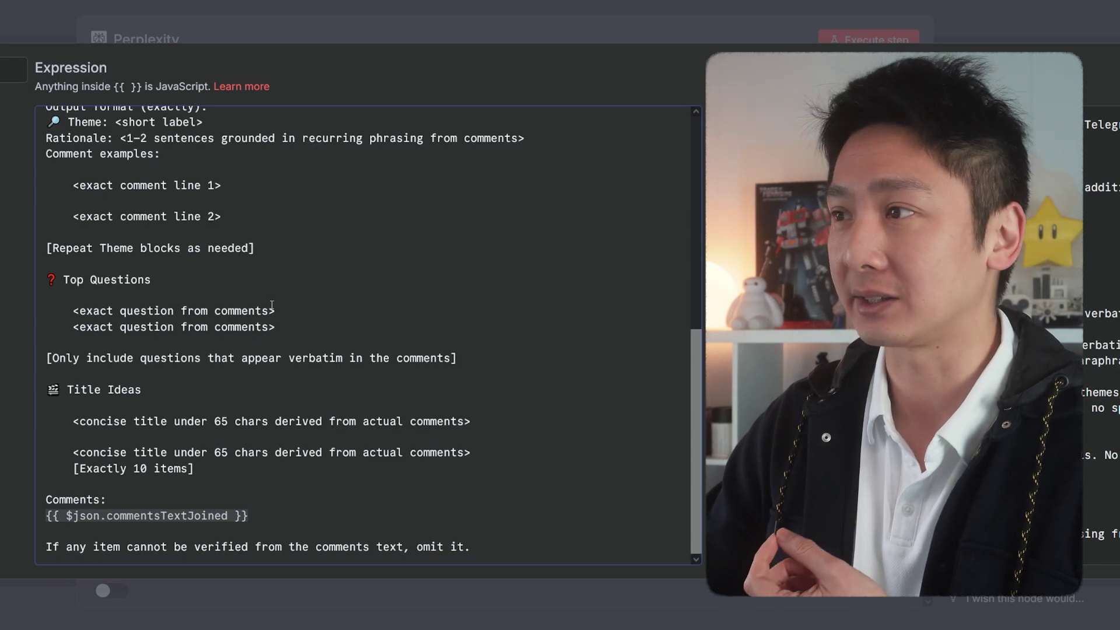
# Review the Perplexity prompt's output format once more, close the node and execute the workflow.
pyautogui.scroll(3, 272, 305)
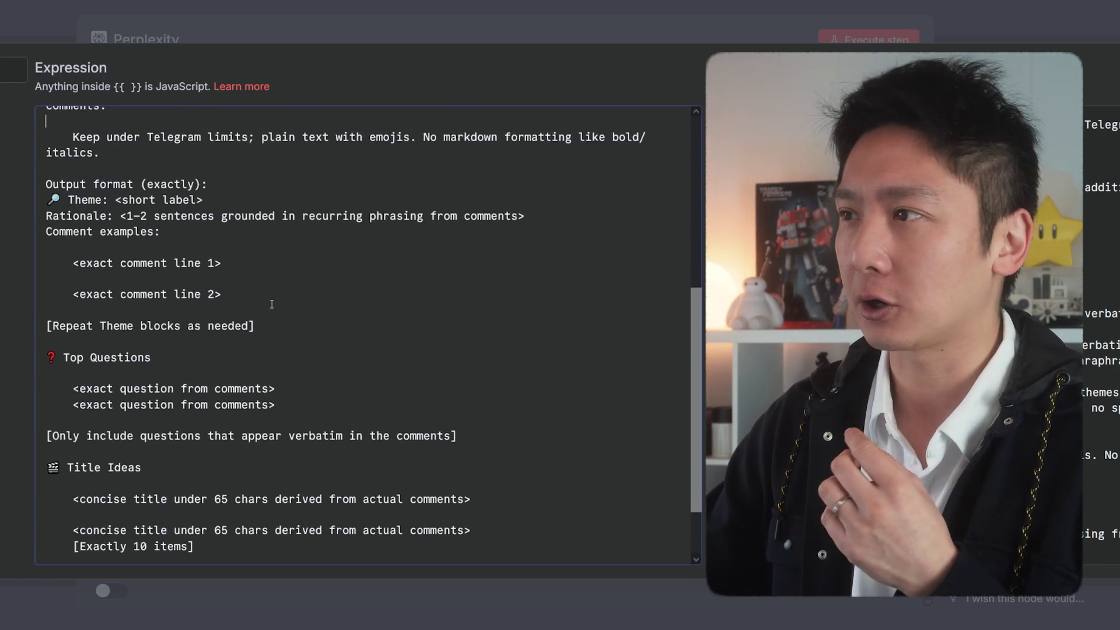
pyautogui.scroll(5, 271, 304)
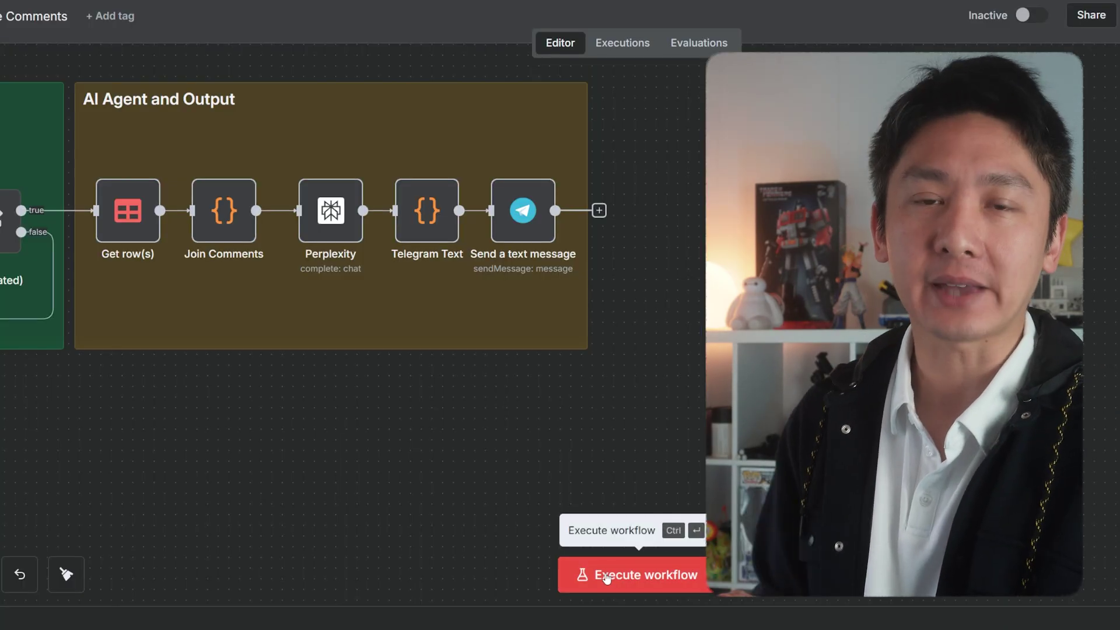
pyautogui.click(602, 572)
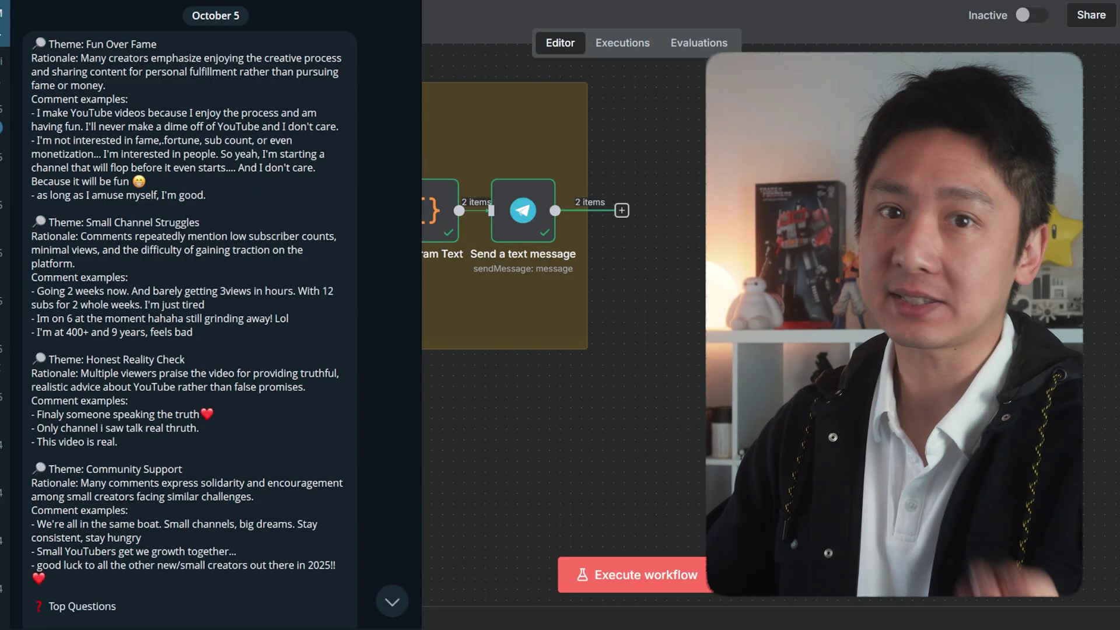
# In the Telegram message, examine the rationales of the "Fun Over Fame" and "Small Channel Struggles" themes.
pyautogui.moveTo(88, 46); pyautogui.dragTo(161, 44)
pyautogui.click(83, 73)
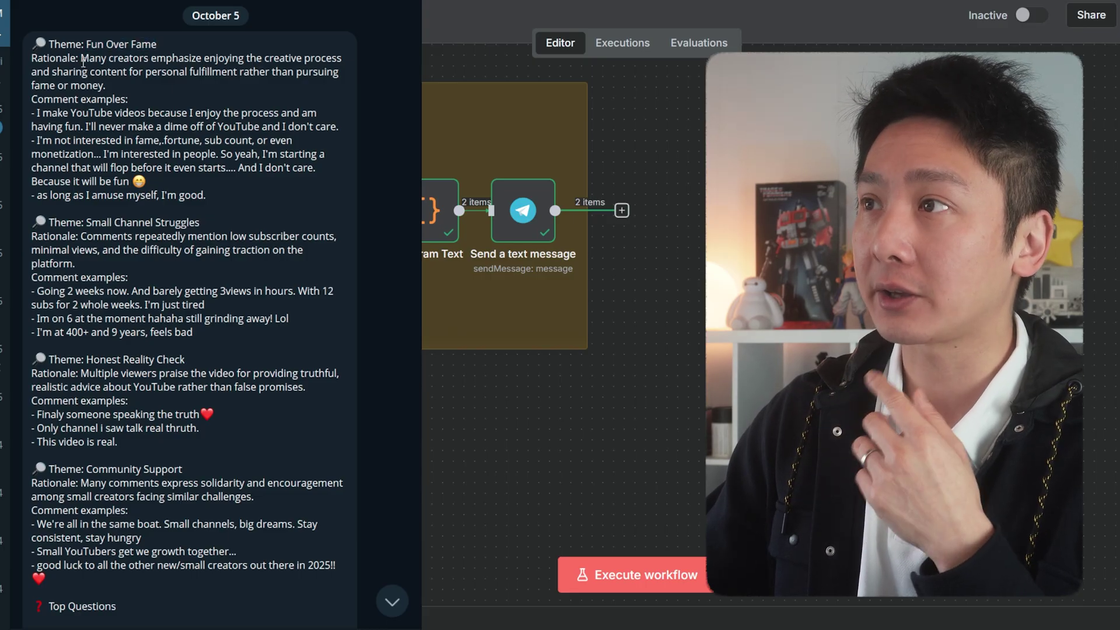
pyautogui.moveTo(83, 58); pyautogui.dragTo(328, 83)
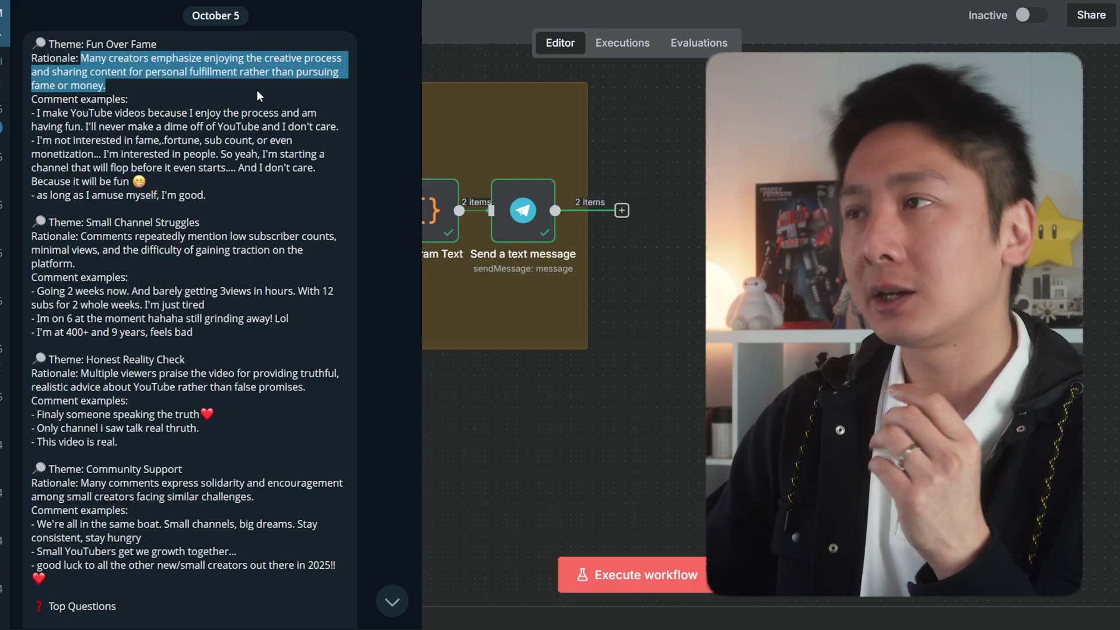
pyautogui.click(254, 92)
pyautogui.moveTo(86, 222); pyautogui.dragTo(107, 260)
pyautogui.click(89, 235)
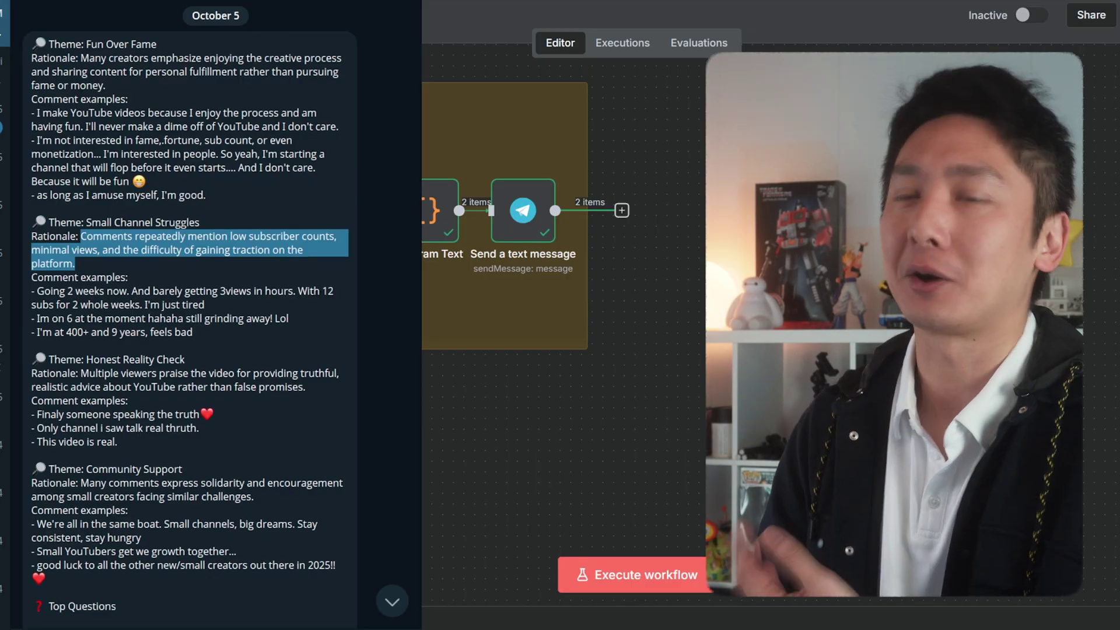
# Examine the rationales of the "Honest Reality Check" and "Community Support" themes in the Telegram message.
pyautogui.moveTo(86, 359); pyautogui.dragTo(165, 361)
pyautogui.click(82, 380)
pyautogui.moveTo(85, 374); pyautogui.dragTo(315, 382)
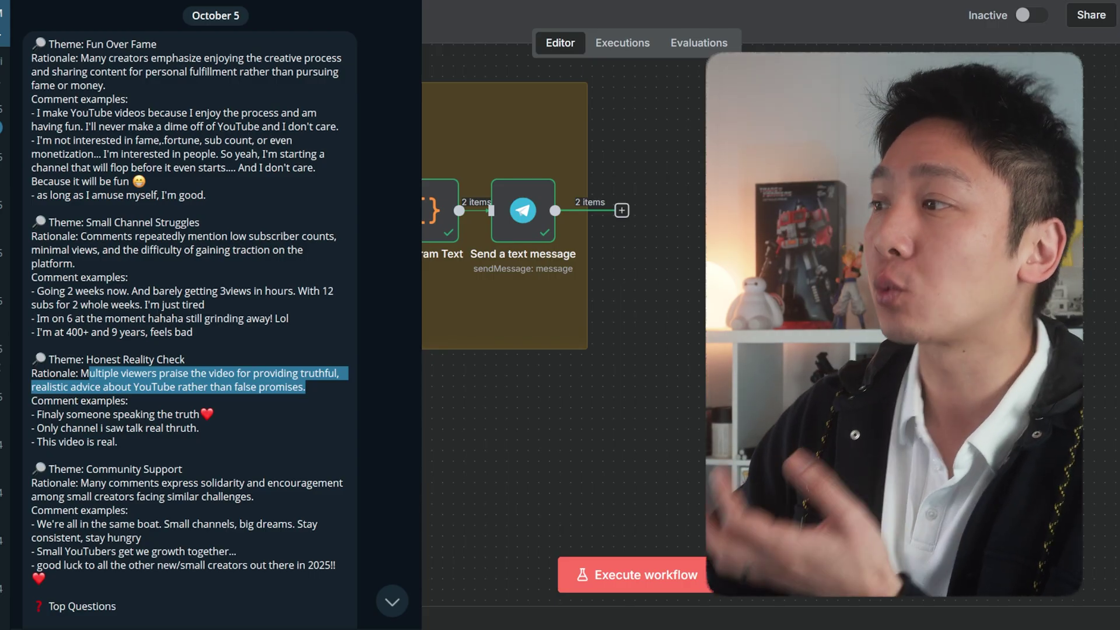
pyautogui.moveTo(86, 470); pyautogui.dragTo(184, 473)
pyautogui.moveTo(81, 483); pyautogui.dragTo(151, 484)
pyautogui.moveTo(206, 483); pyautogui.dragTo(277, 496)
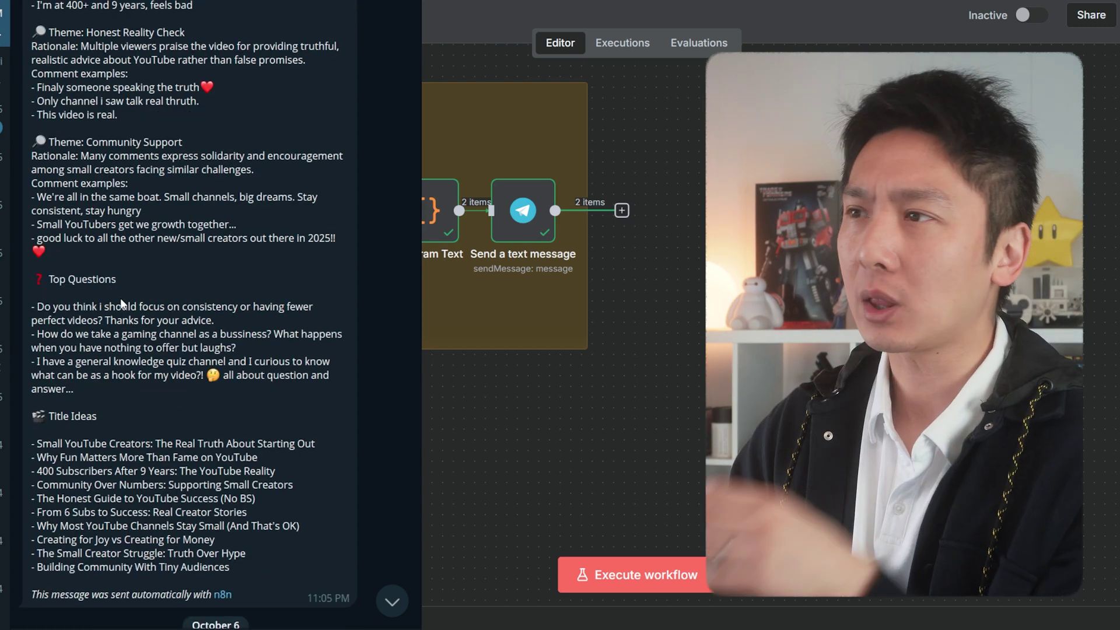
# Read through the viewer questions in the message's Top Questions section.
pyautogui.moveTo(124, 292); pyautogui.dragTo(86, 280)
pyautogui.click(42, 307)
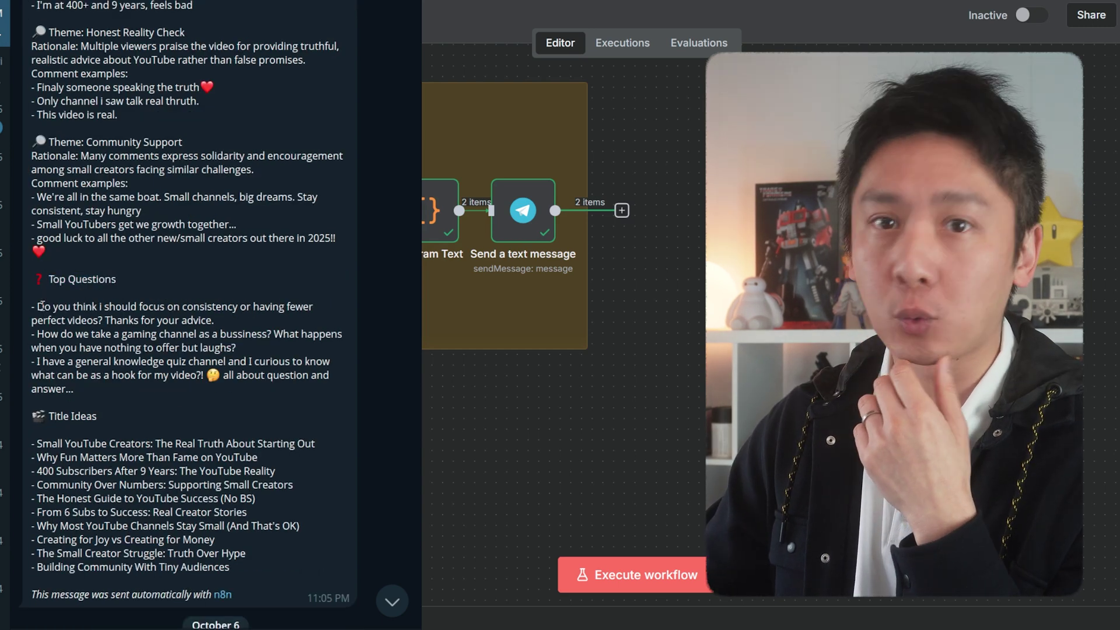
pyautogui.moveTo(41, 306); pyautogui.dragTo(208, 319)
pyautogui.moveTo(36, 334); pyautogui.dragTo(257, 343)
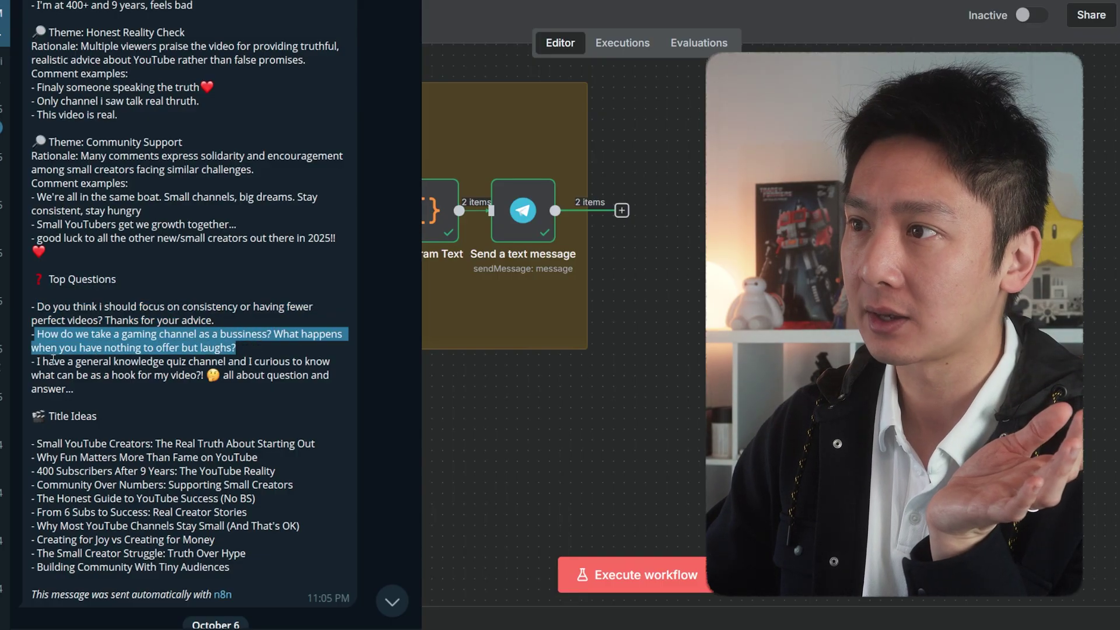
pyautogui.moveTo(38, 361); pyautogui.dragTo(103, 381)
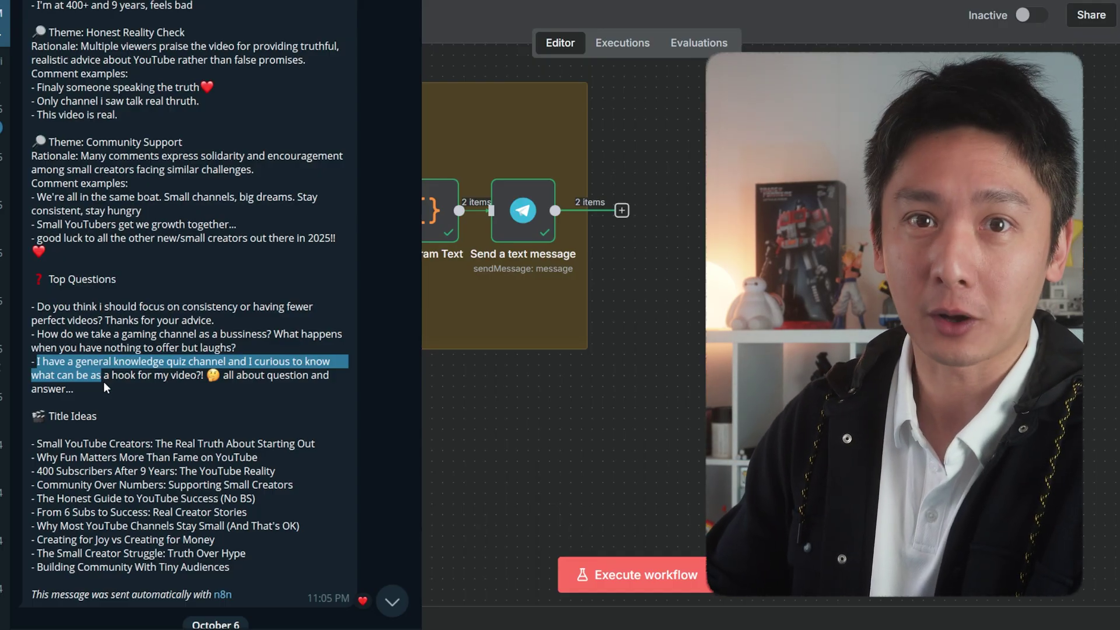
pyautogui.click(103, 381)
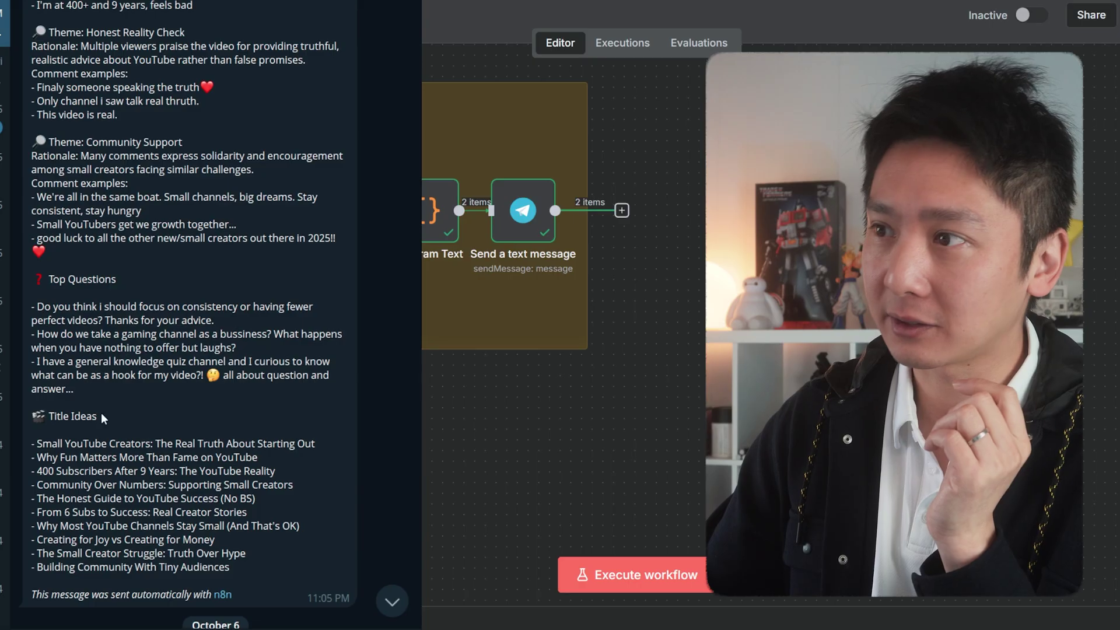
# Read the Title Ideas one by one, from "Small YouTube Creators" through "The Honest Guide to YouTube Success (No BS)".
pyautogui.moveTo(35, 443); pyautogui.dragTo(288, 449)
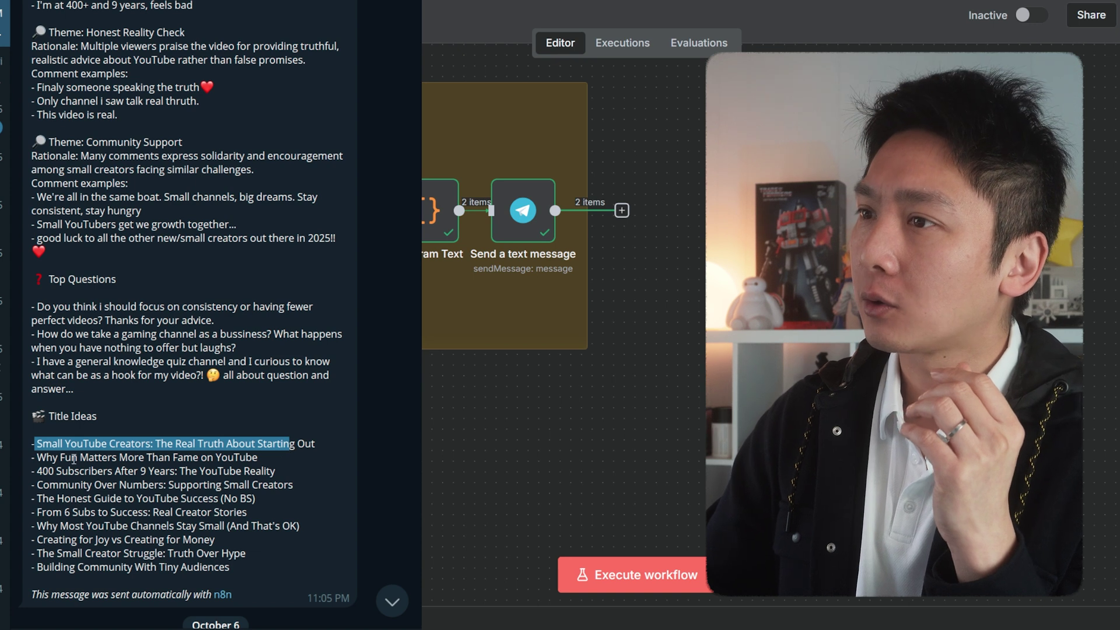
pyautogui.moveTo(36, 457); pyautogui.dragTo(260, 457)
pyautogui.click(48, 475)
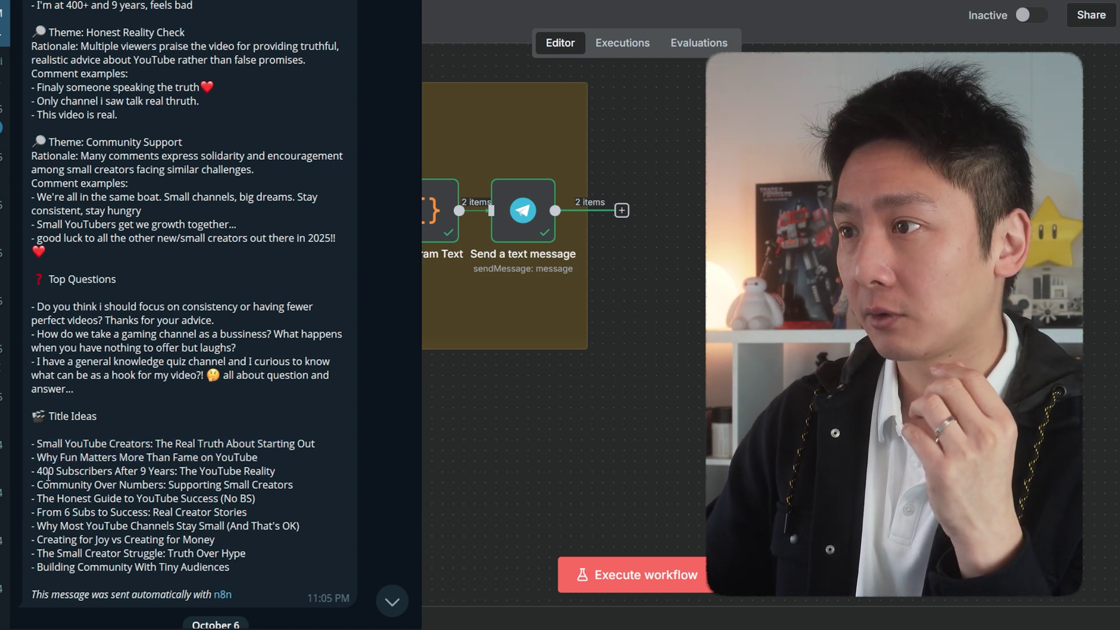
pyautogui.moveTo(39, 471); pyautogui.dragTo(267, 471)
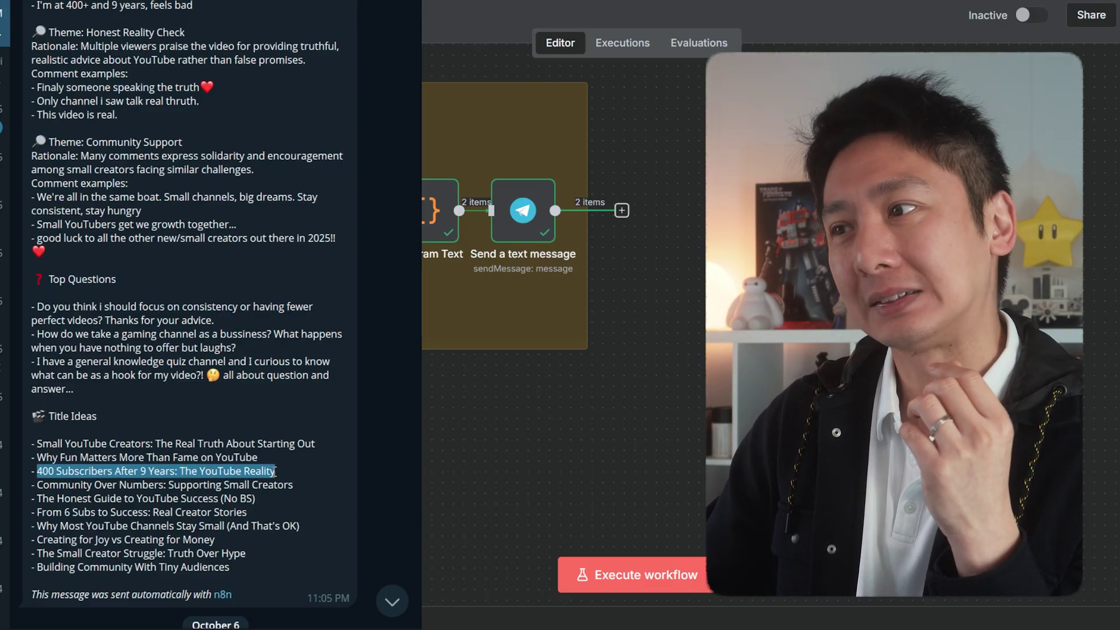
pyautogui.click(162, 495)
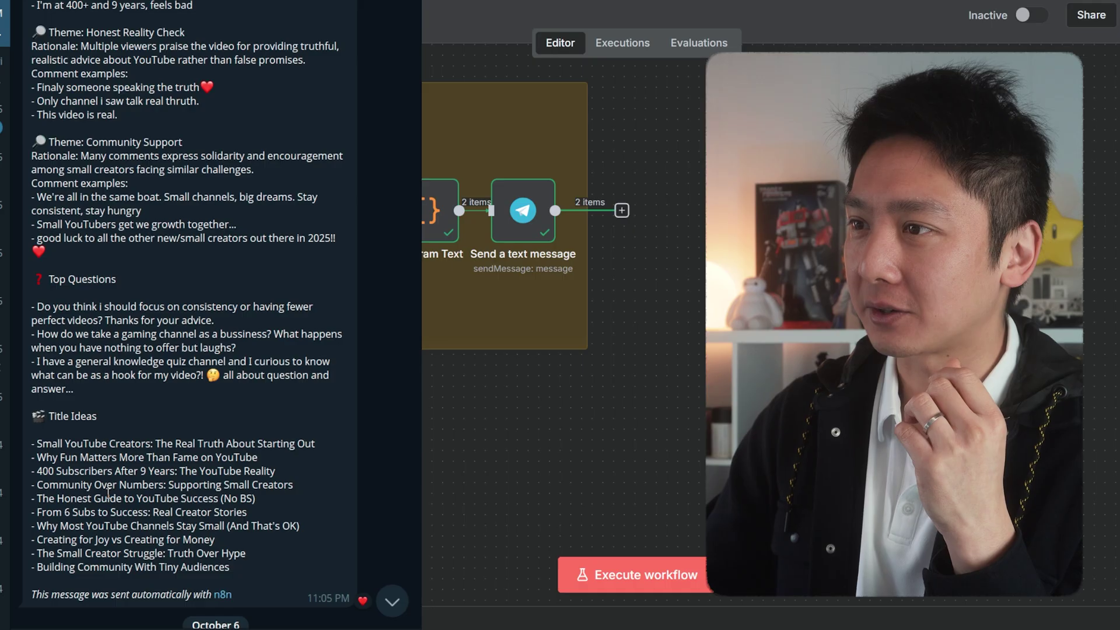
pyautogui.moveTo(40, 484); pyautogui.dragTo(293, 485)
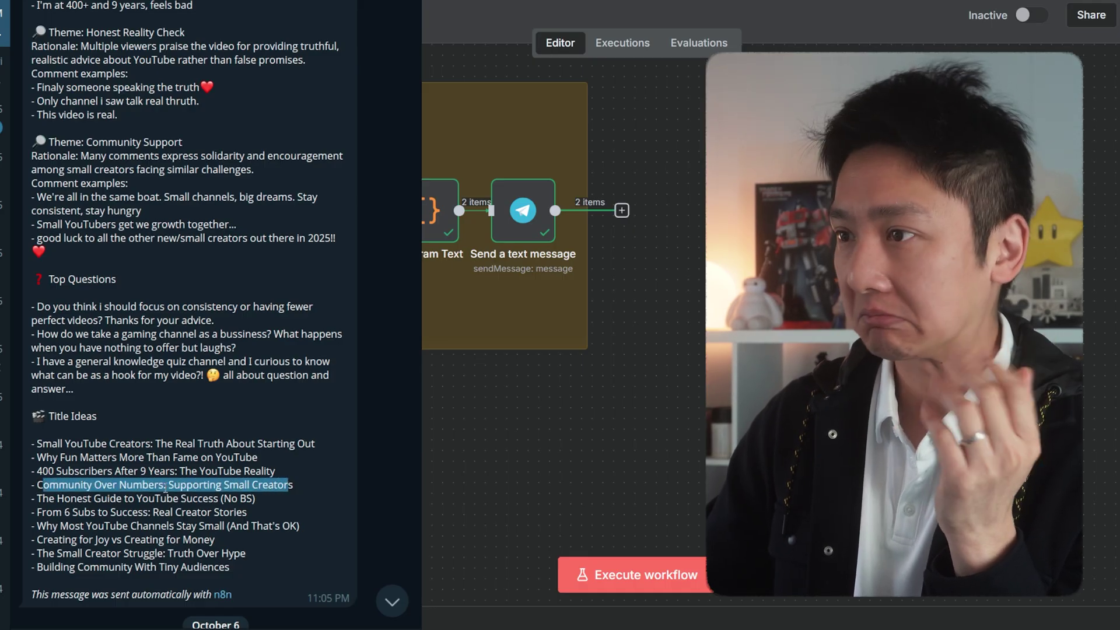
pyautogui.click(110, 499)
pyautogui.moveTo(39, 497); pyautogui.dragTo(250, 498)
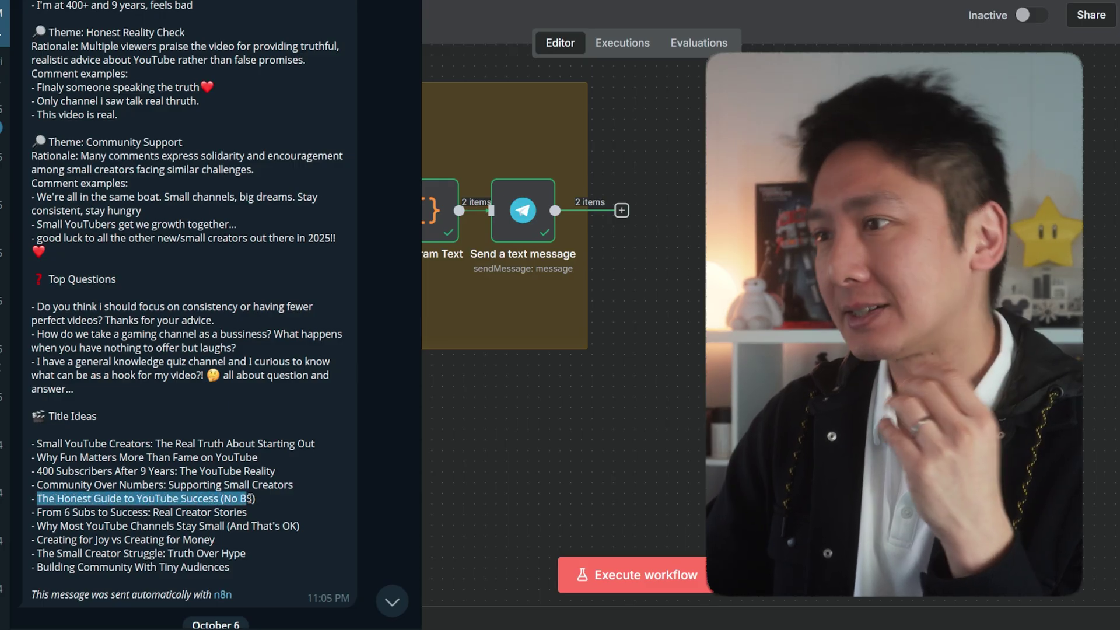
# Read the remaining Title Ideas from "From 6 Subs to Success" to "Building Community With Tiny Audiences", and highlight the whole title list.
pyautogui.click(105, 515)
pyautogui.moveTo(37, 512); pyautogui.dragTo(244, 511)
pyautogui.click(183, 532)
pyautogui.moveTo(45, 525); pyautogui.dragTo(247, 531)
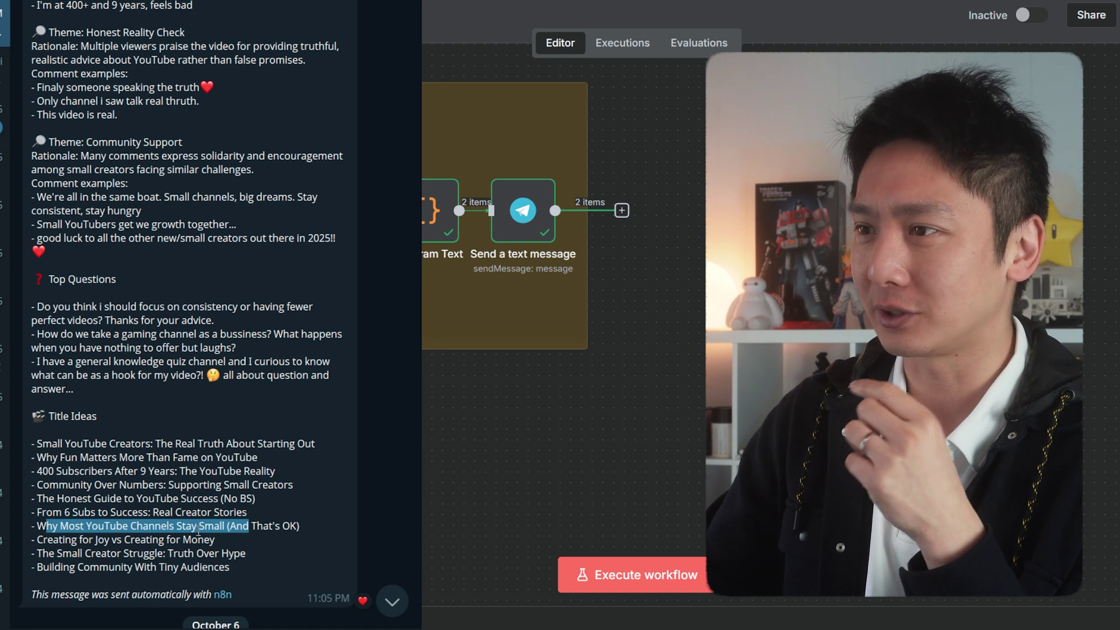
pyautogui.moveTo(36, 539); pyautogui.dragTo(214, 540)
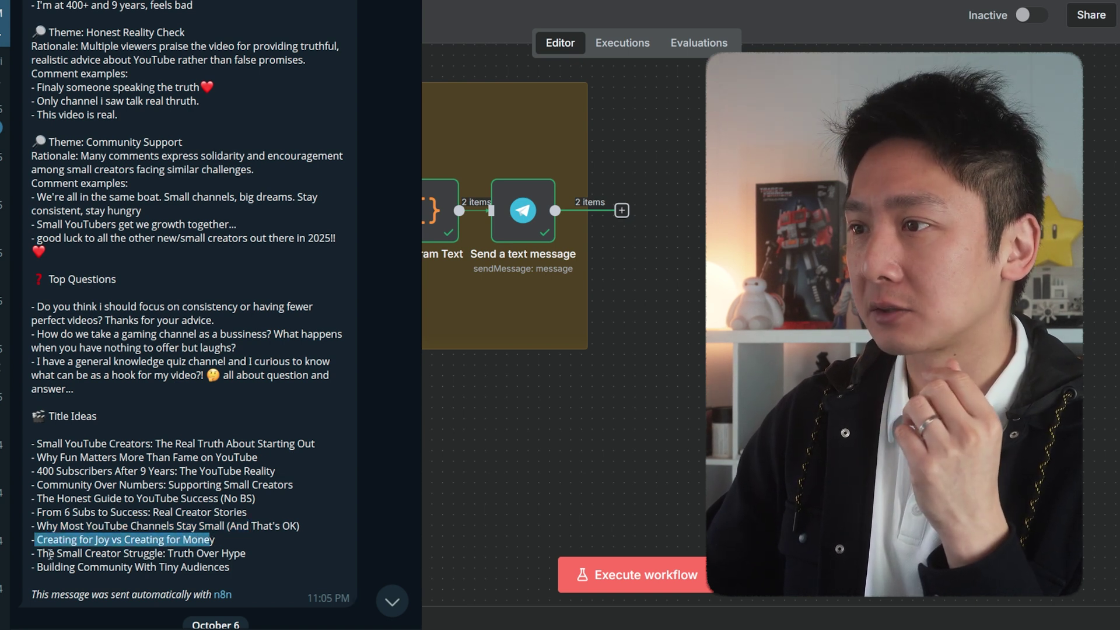
pyautogui.moveTo(37, 554); pyautogui.dragTo(233, 557)
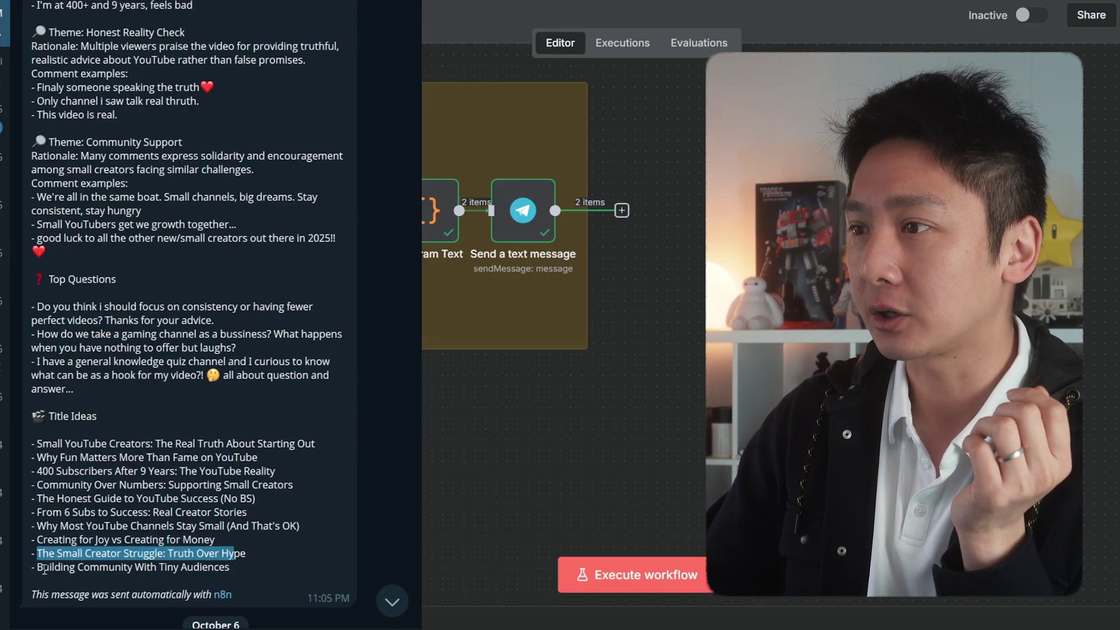
pyautogui.moveTo(37, 567); pyautogui.dragTo(230, 568)
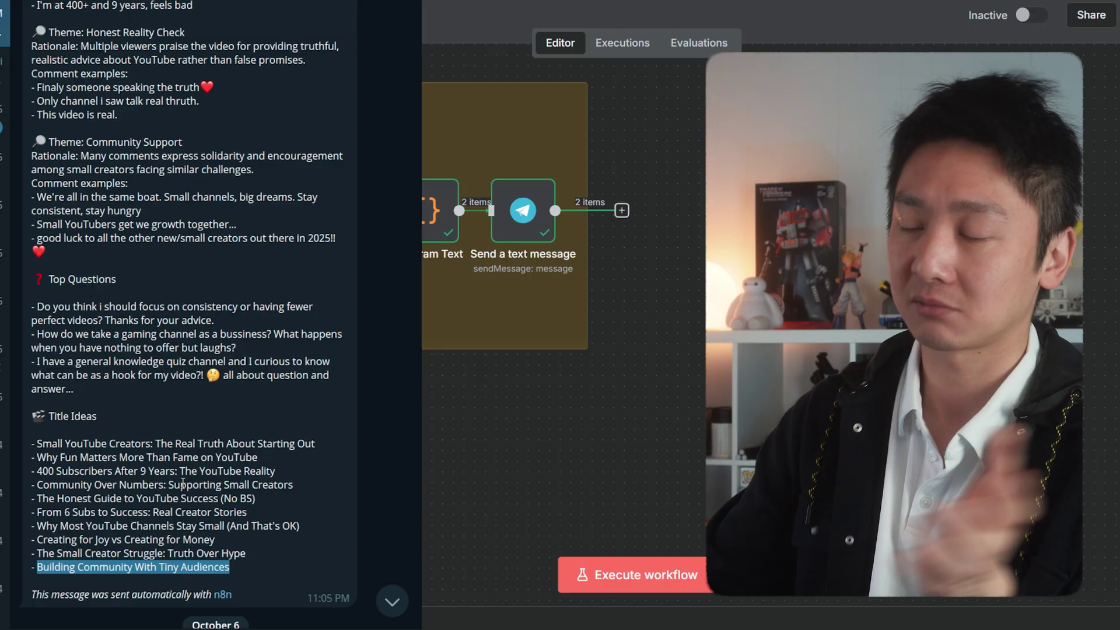
pyautogui.keyDown('shift'); pyautogui.click(42, 445); pyautogui.keyUp('shift')
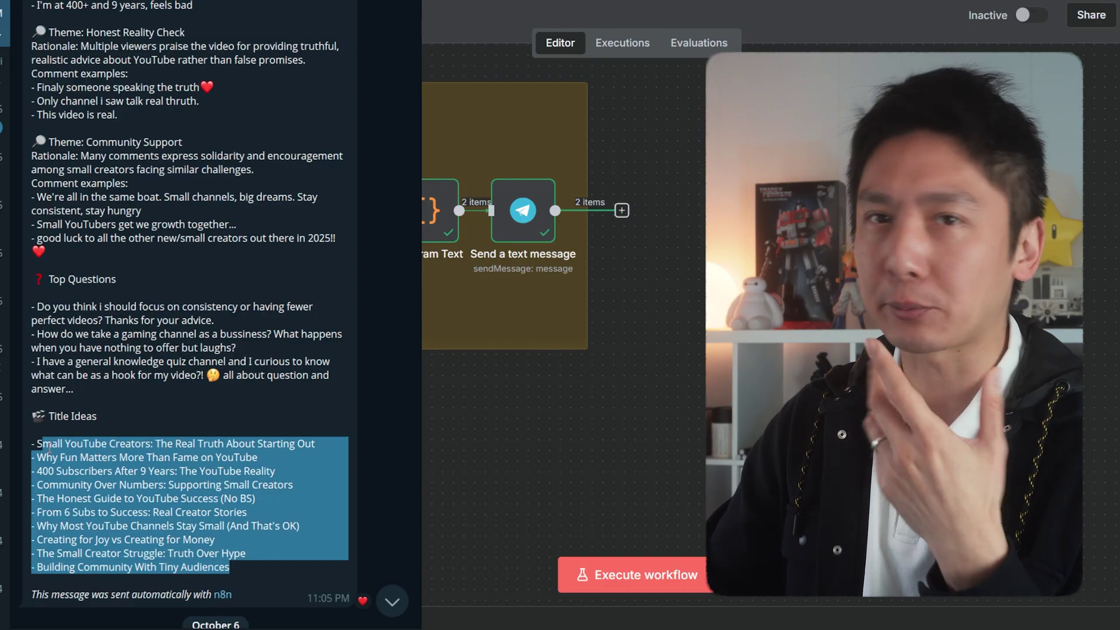